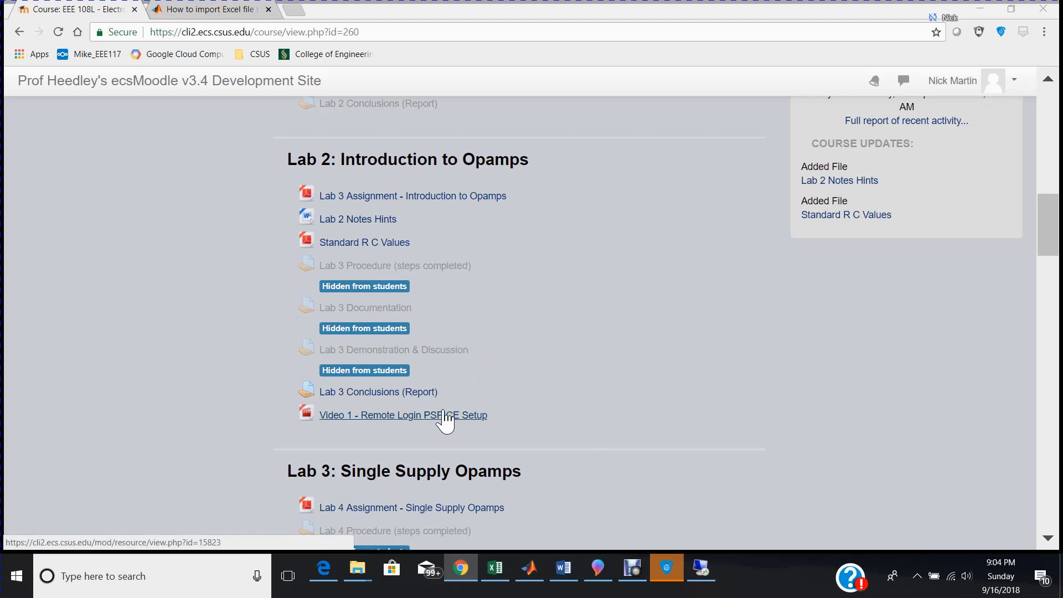
Switch to the hydra.ecs.csus.edu remote desktop session and bring up its OrCAD Capture schematic window.
left_click(707, 576)
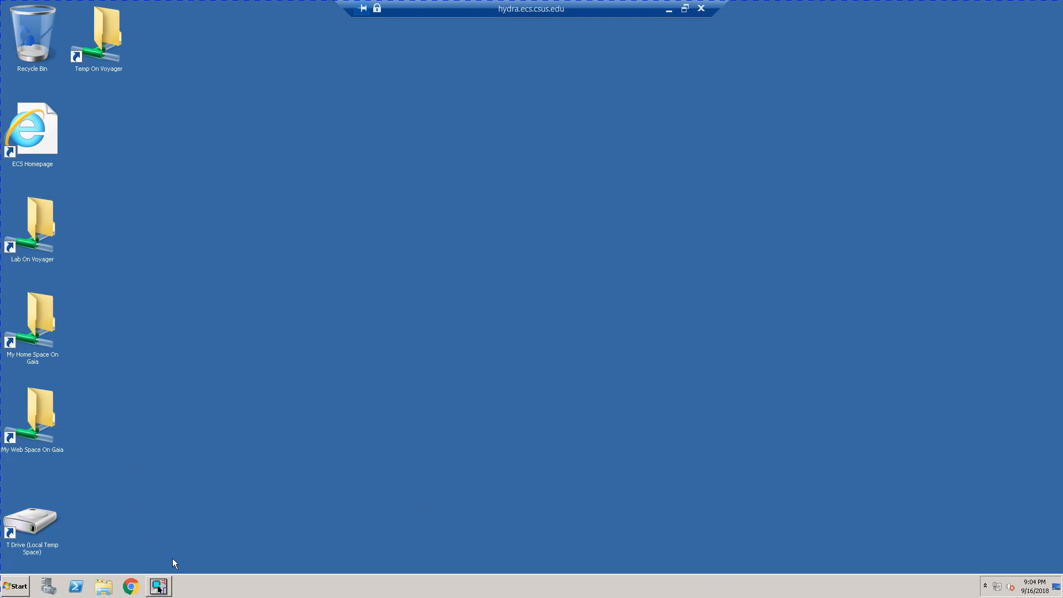
left_click(158, 586)
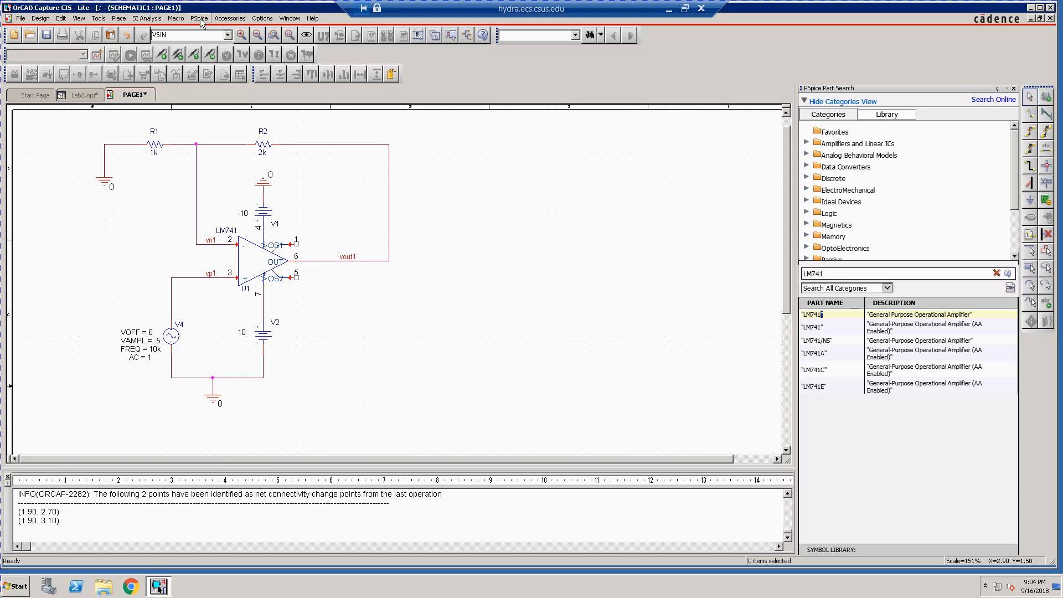
Open the PSpice component search, clear the existing search term and search all categories for LM741.
left_click(120, 18)
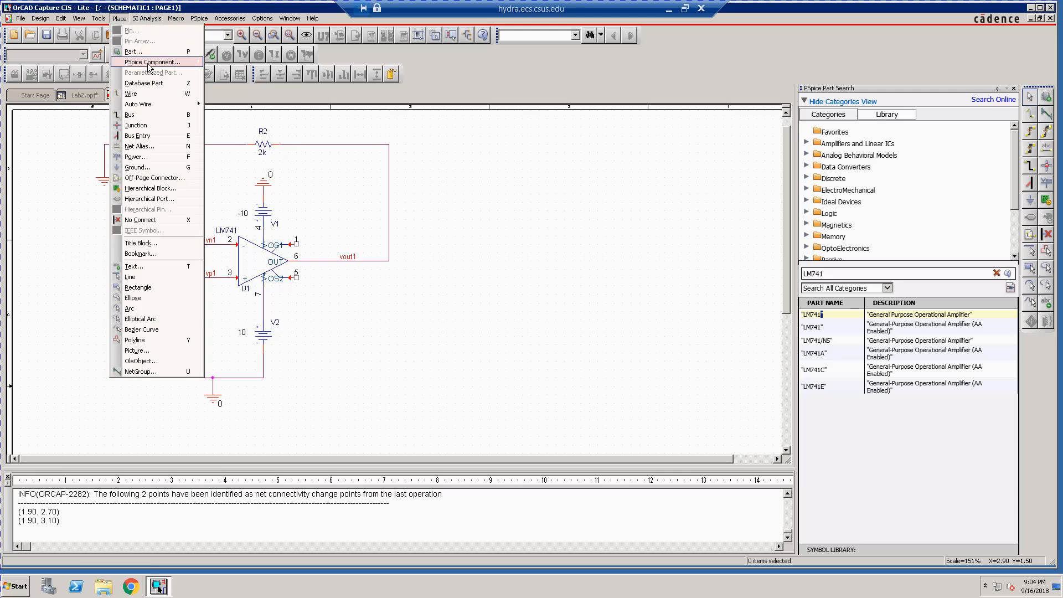
mouse_move(149, 67)
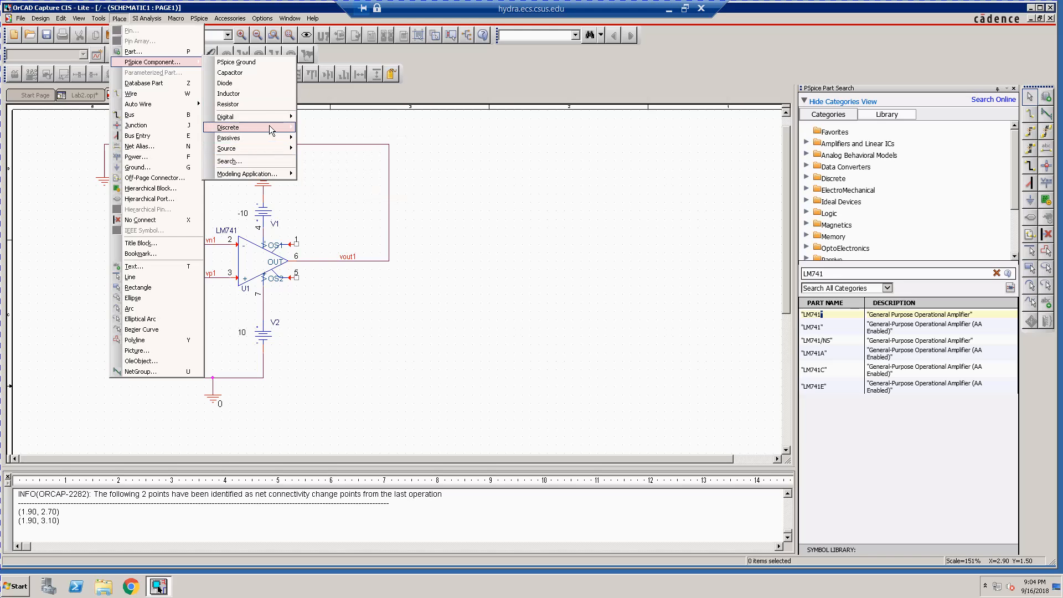
mouse_move(271, 129)
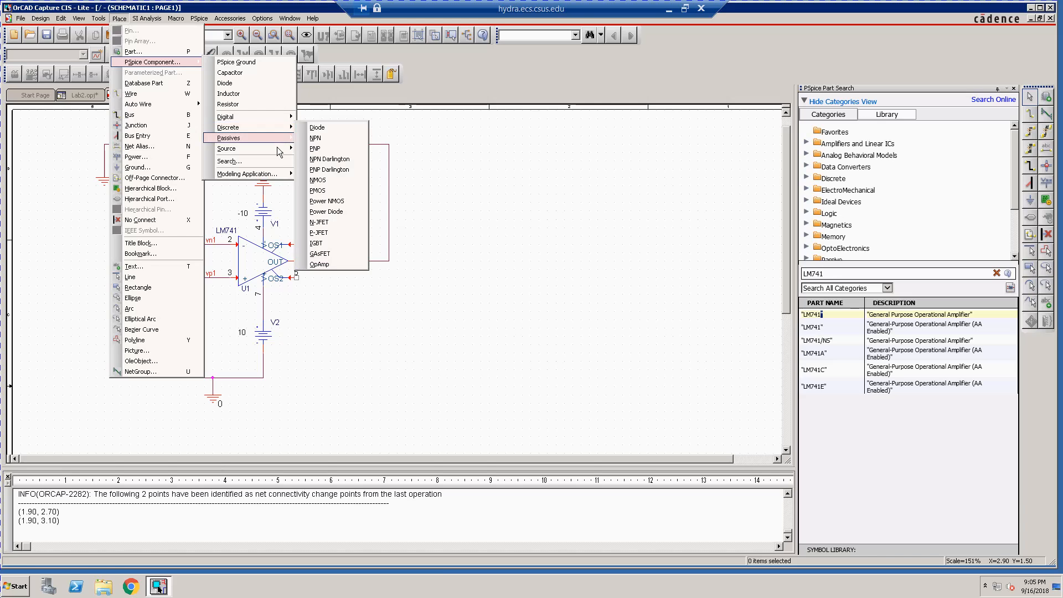
mouse_move(278, 156)
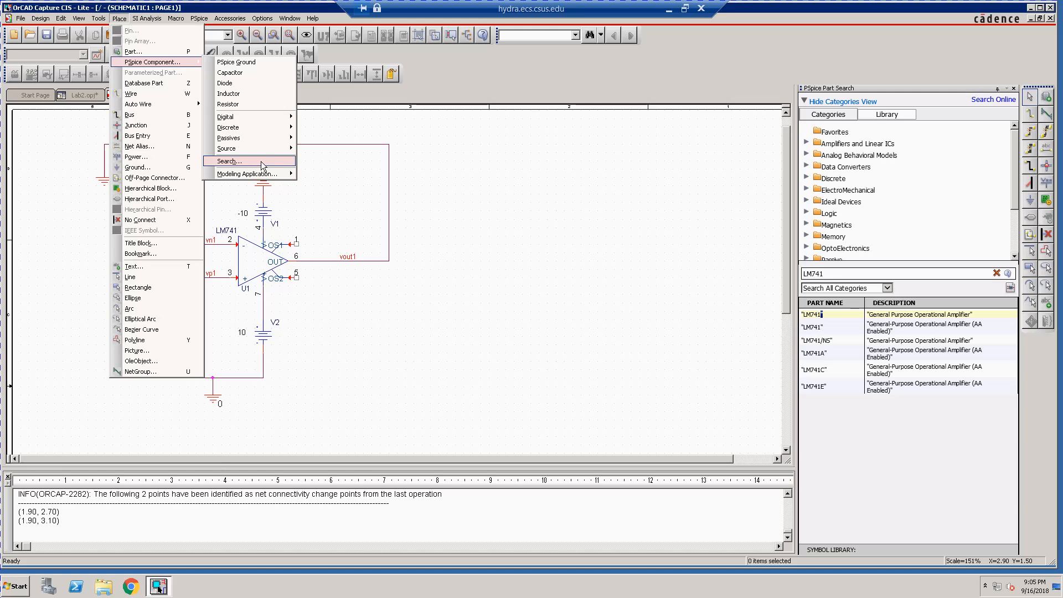
left_click(261, 162)
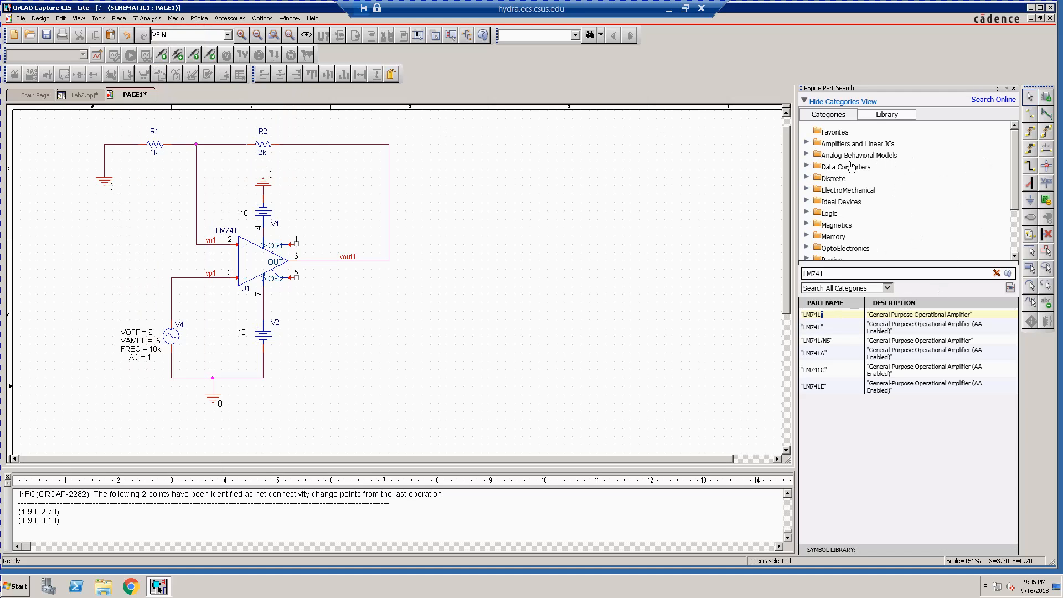
left_click(843, 272)
left_click(996, 273)
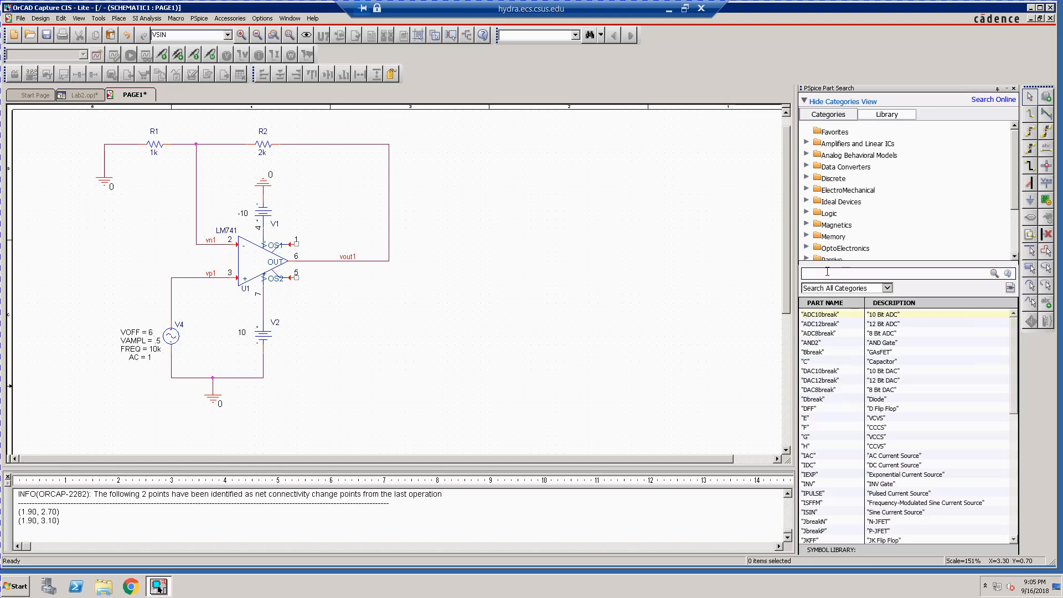
type("LM741")
key("Return")
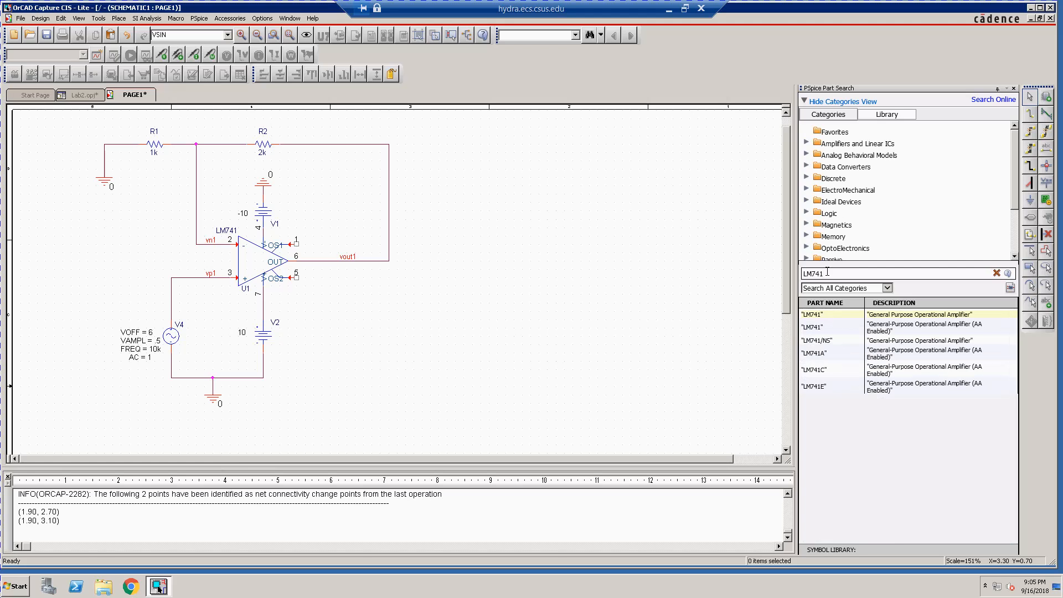
Place the first-listed LM741, the General Purpose Operational Amplifier, in the empty area beside the existing circuit and end placement.
left_click(816, 316)
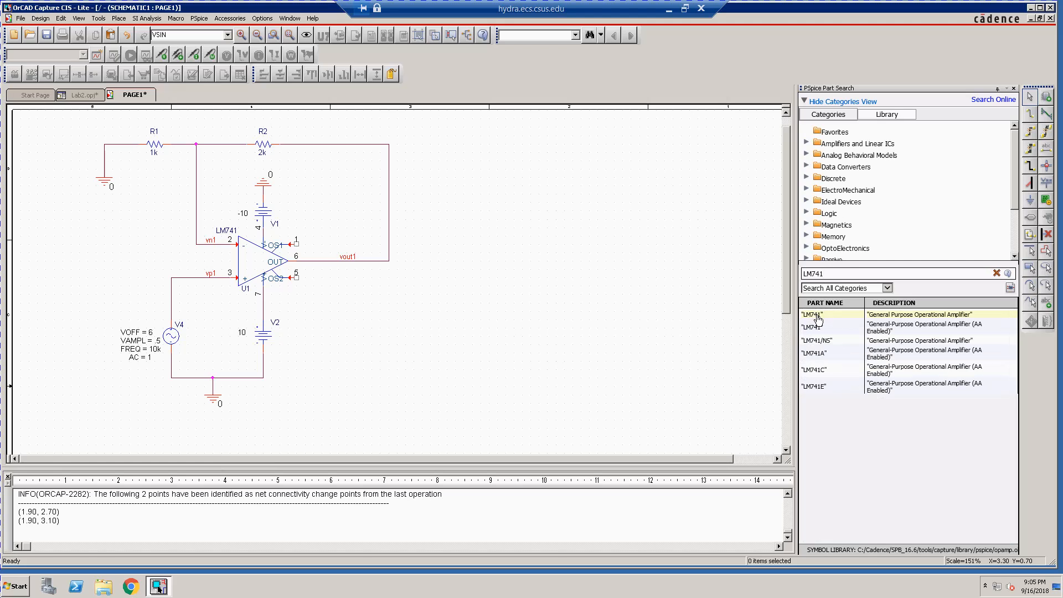
double_click(817, 319)
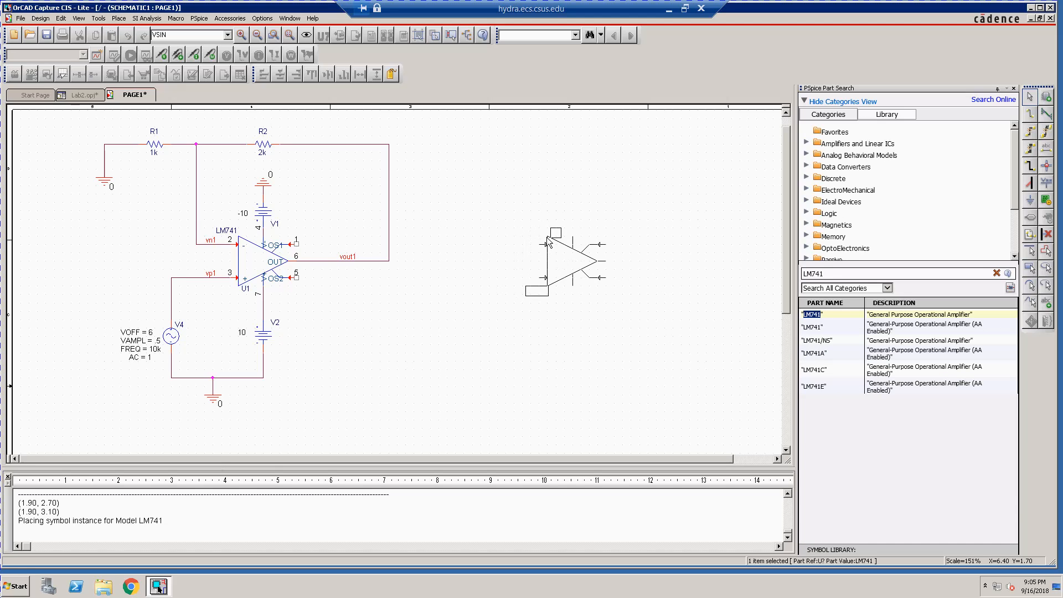
left_click(546, 237)
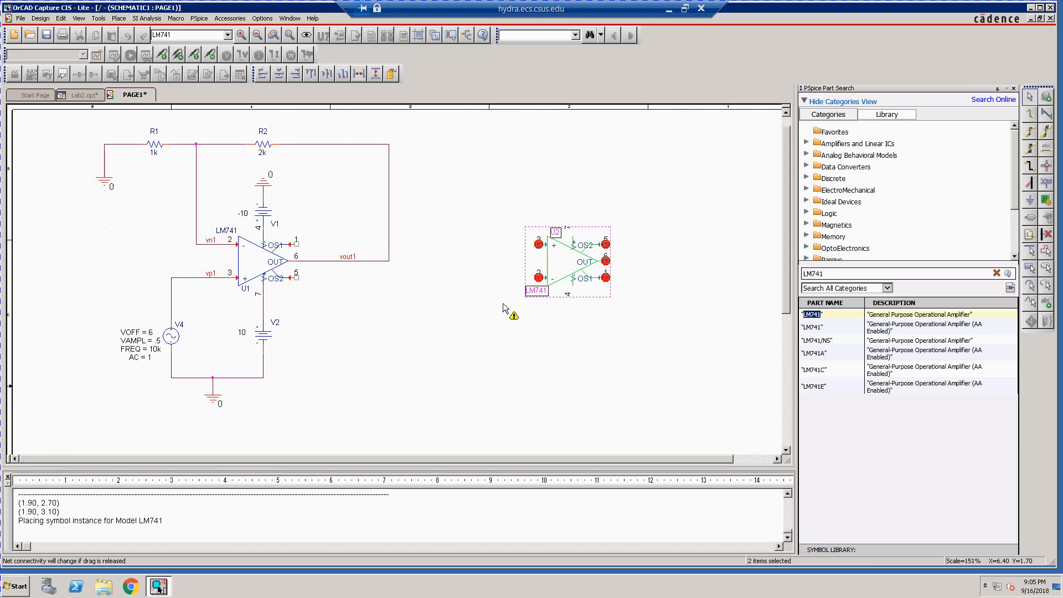
key("Escape")
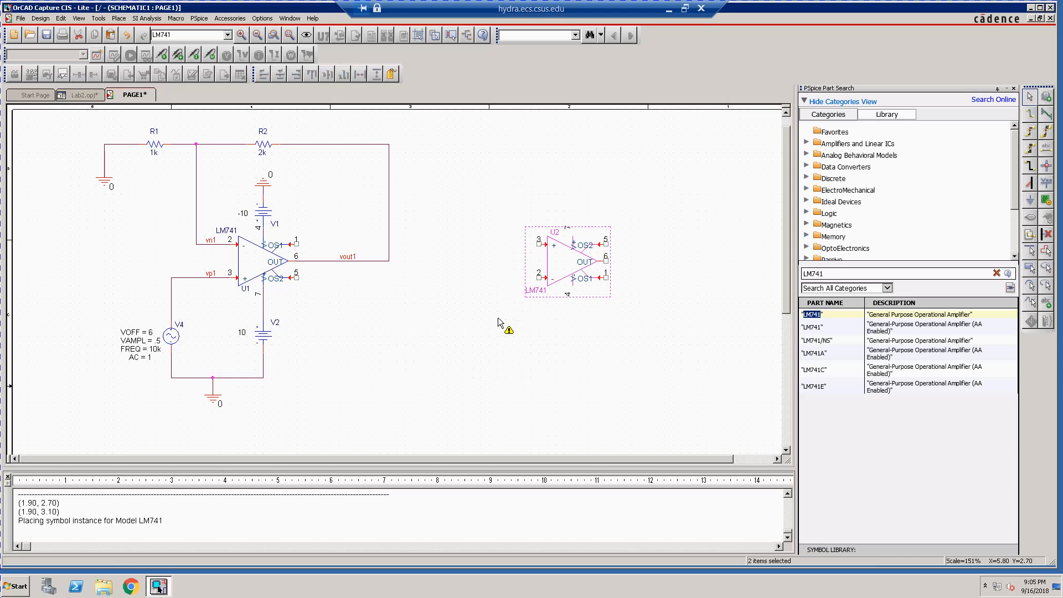
left_click(498, 321)
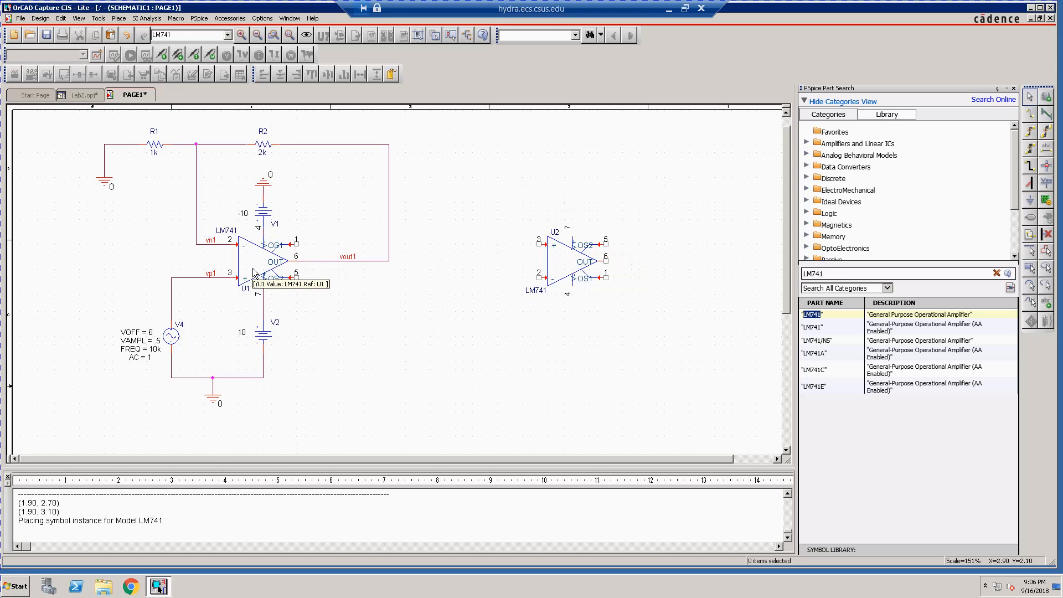
Mirror the new LM741 vertically and back, and mirror it horizontally and back to its original orientation.
left_click(560, 259)
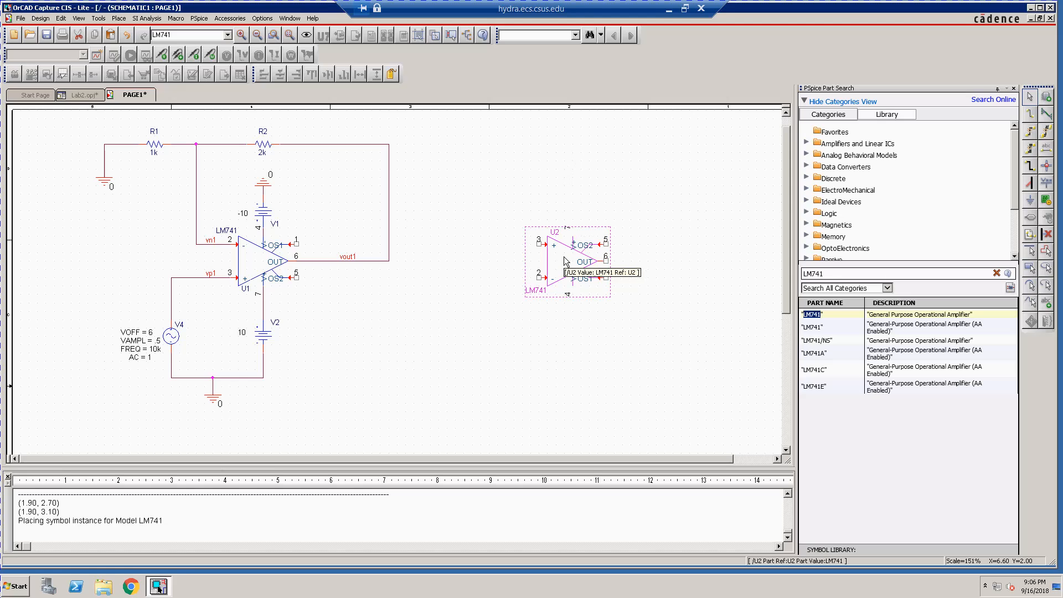
key("v")
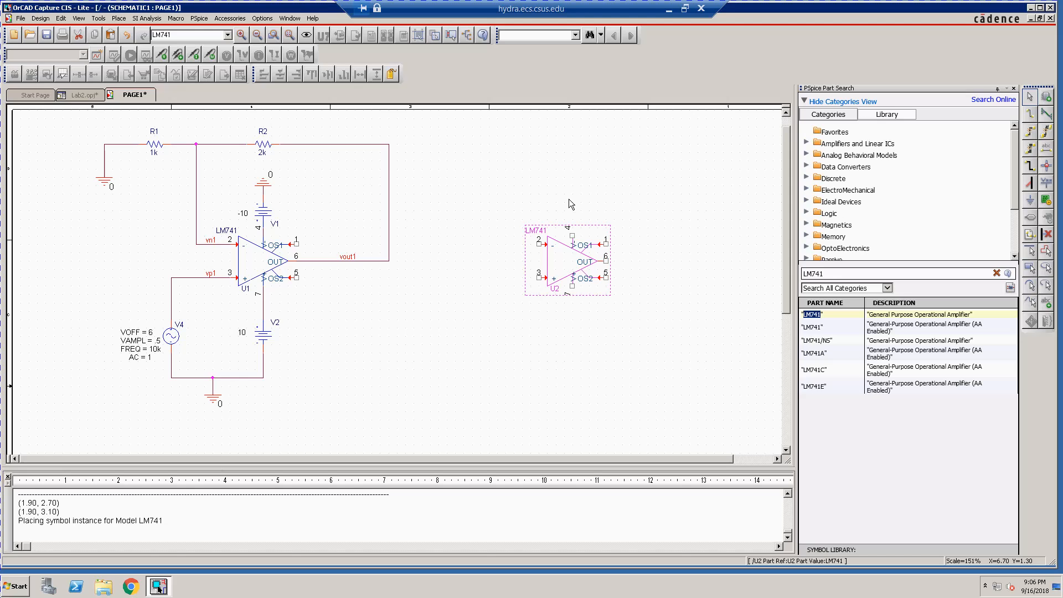
key("v")
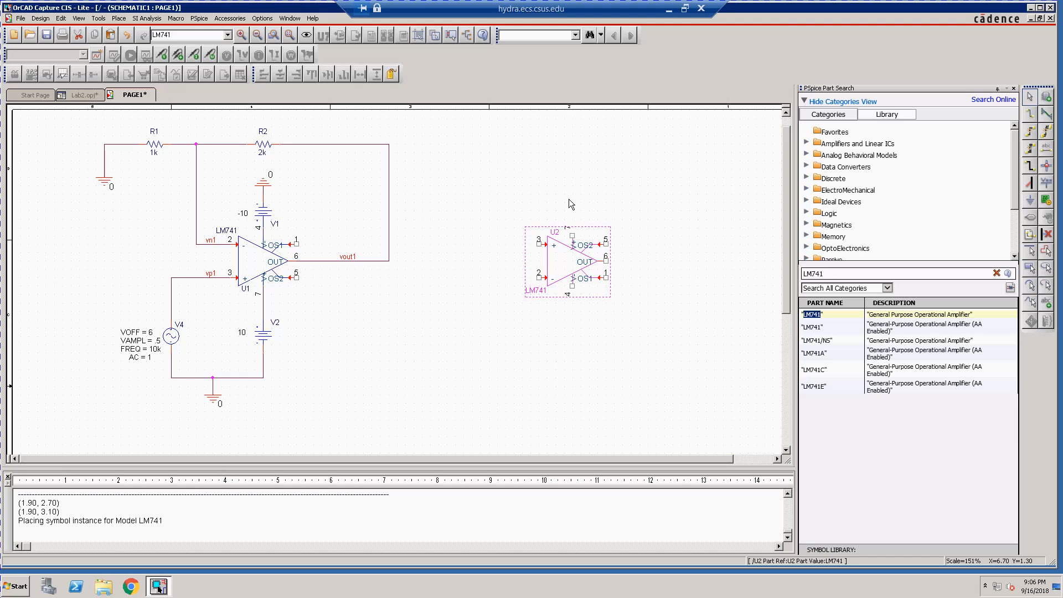
key("h")
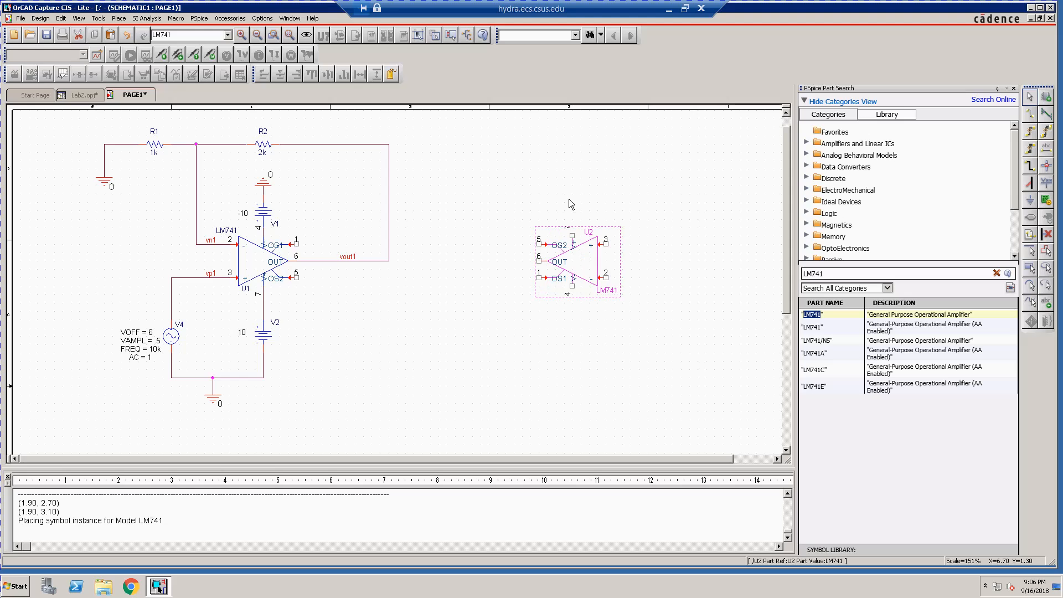
key("h")
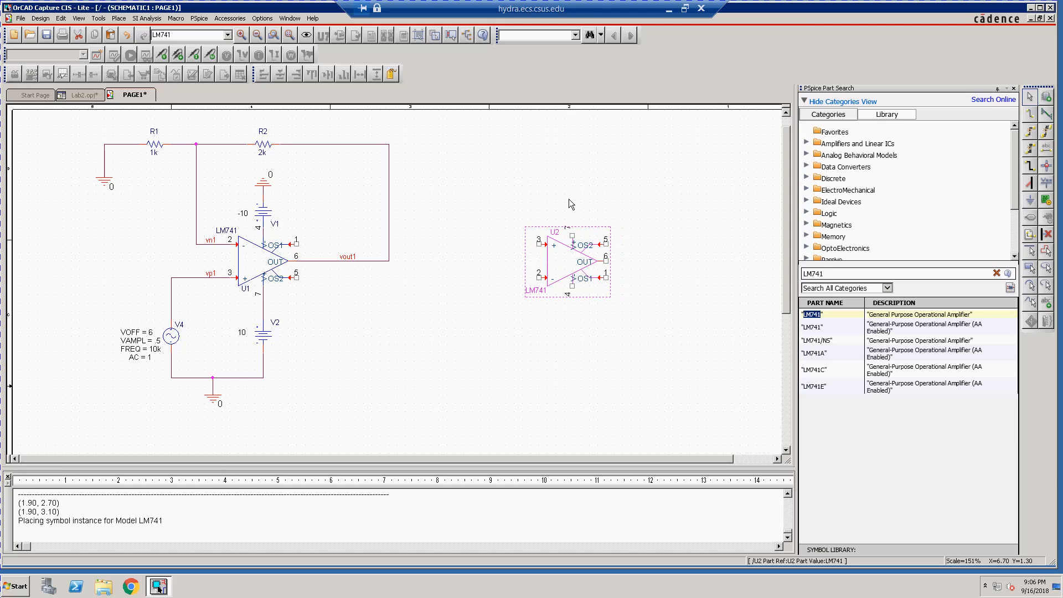
left_click(475, 311)
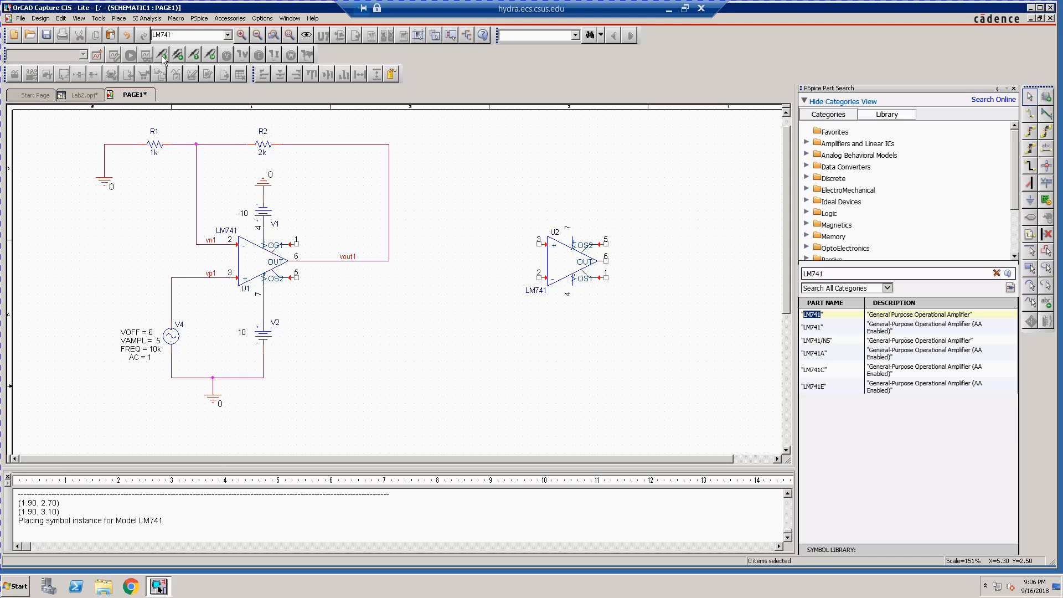
Place a DC voltage source (VDC) from the PSpice voltage sources below the new LM741.
left_click(120, 19)
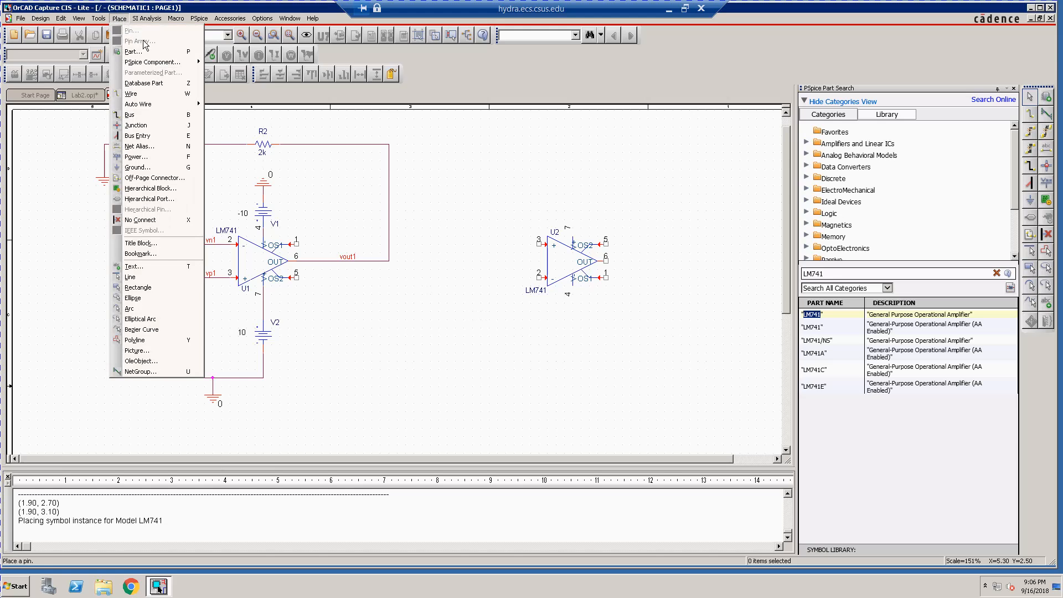
mouse_move(178, 66)
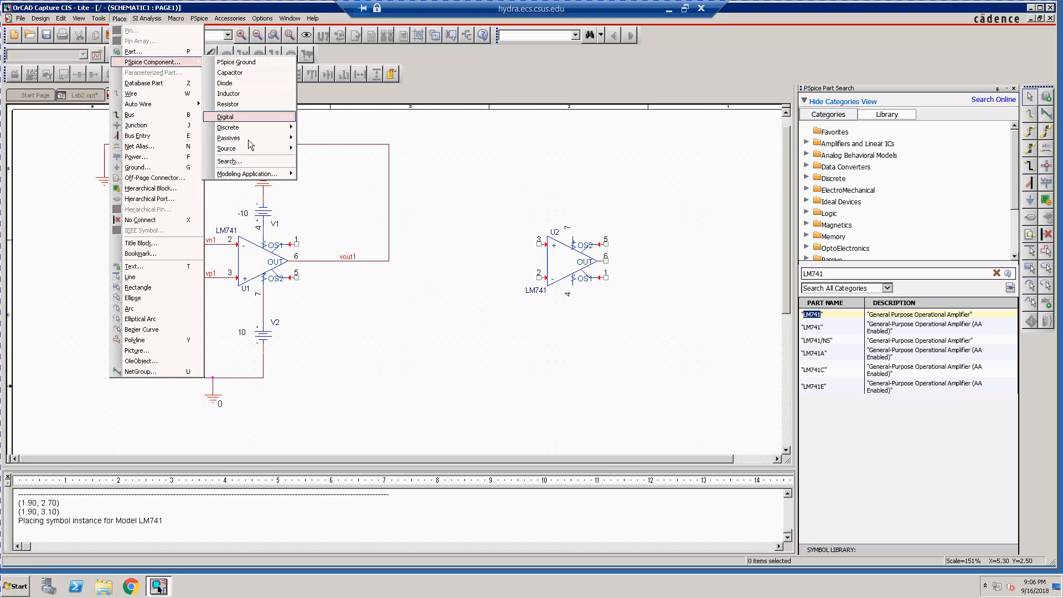
mouse_move(252, 139)
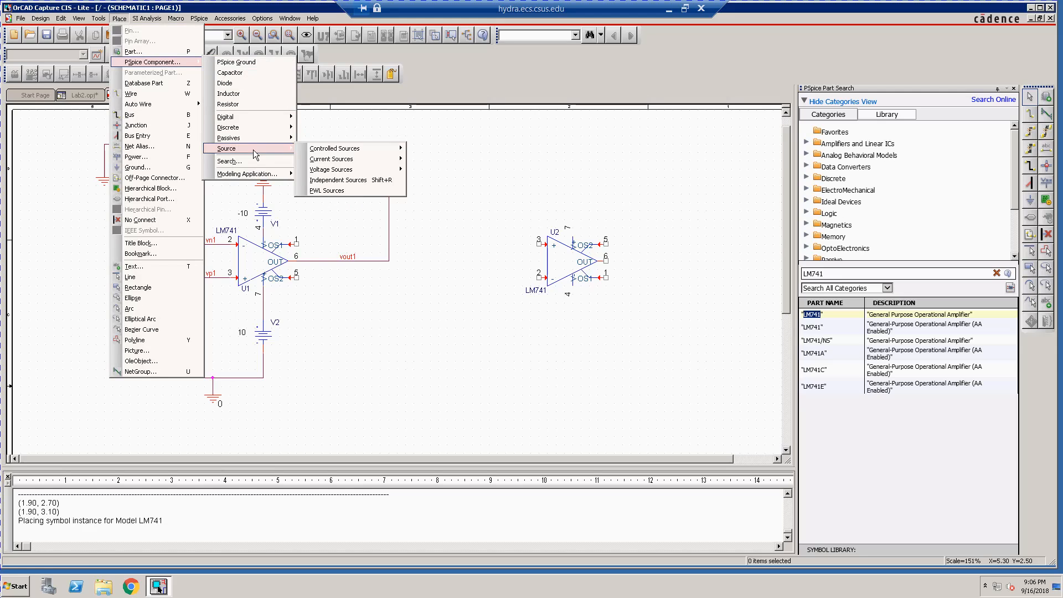
mouse_move(332, 170)
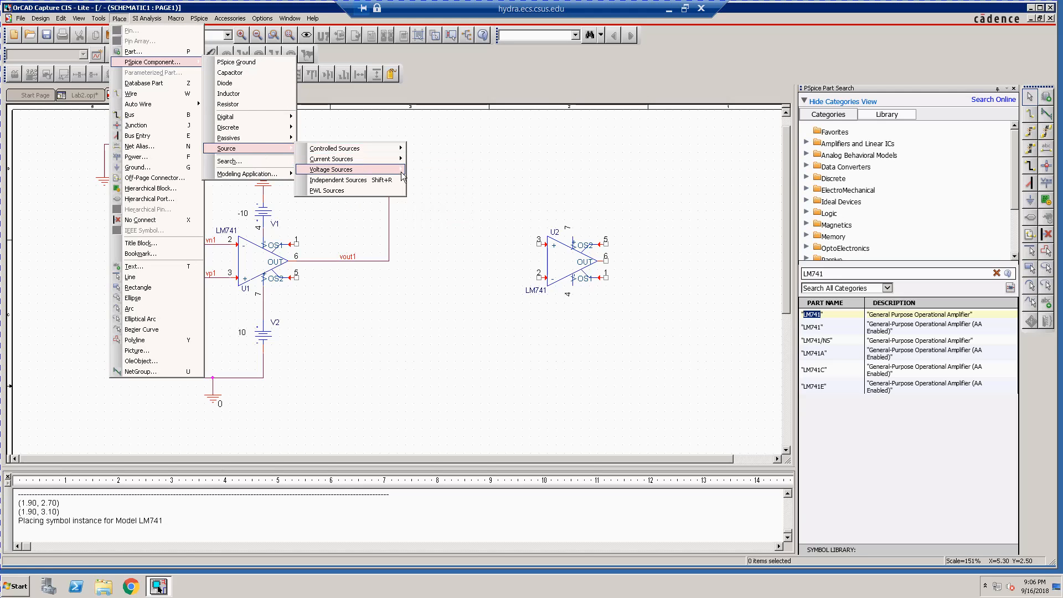
left_click(431, 183)
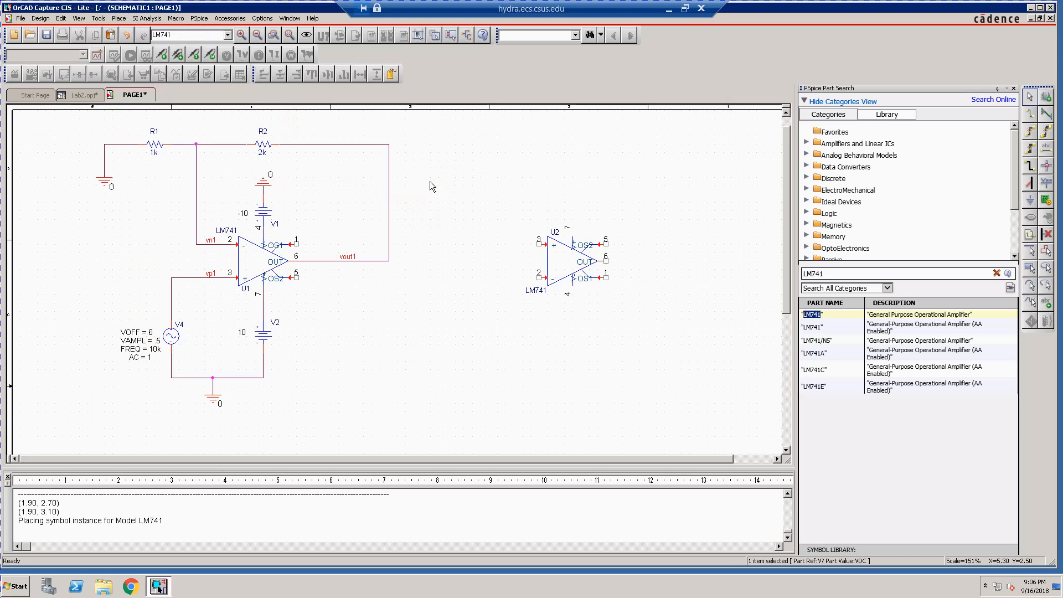
key("Escape")
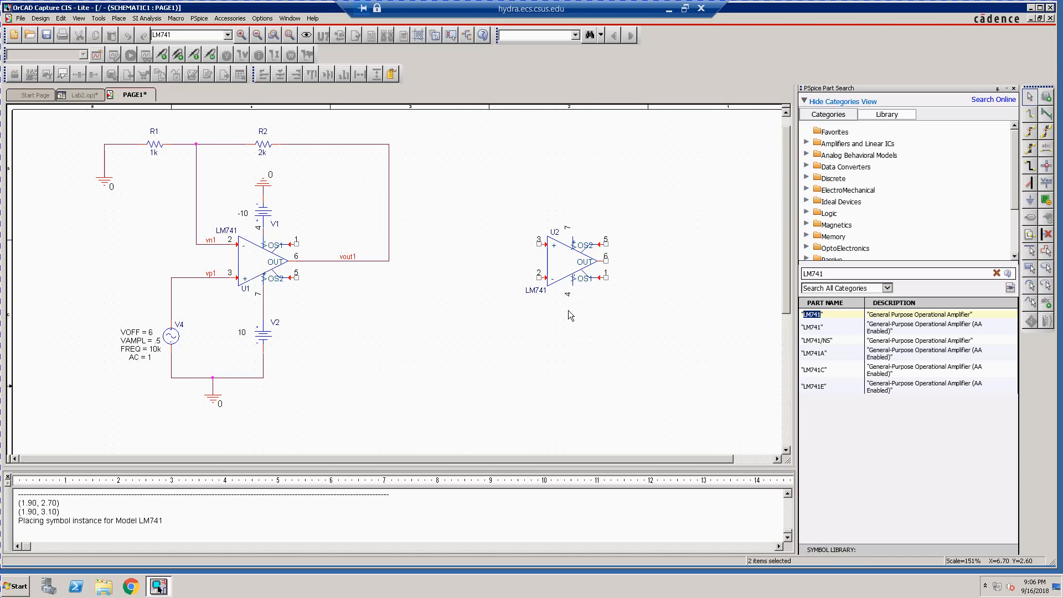
left_click(571, 313)
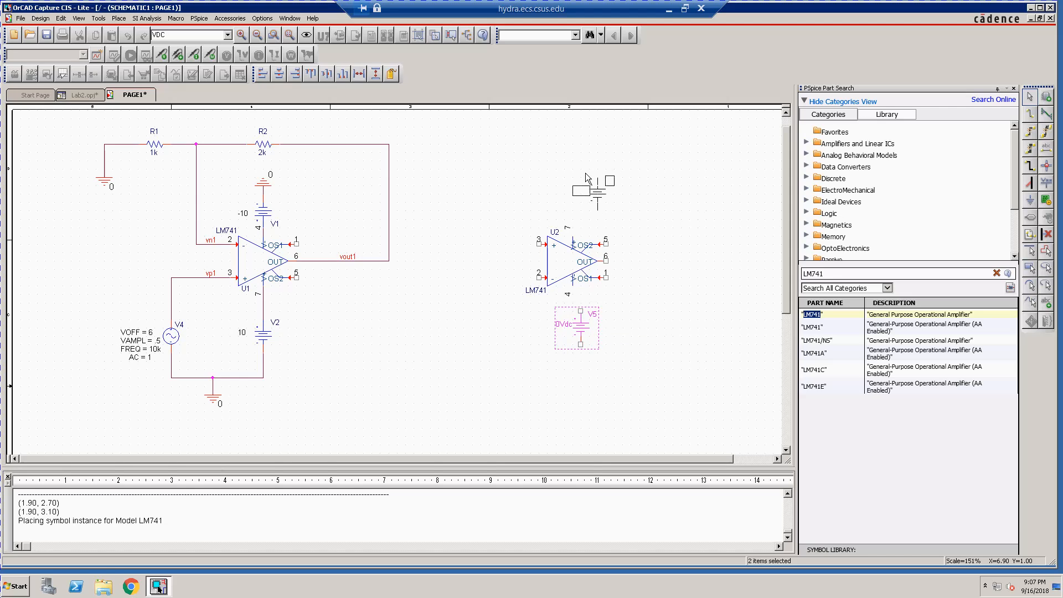
Place a second VDC source, mirrored vertically, above the new LM741's pin 7 and end placement.
key("v")
left_click(562, 188)
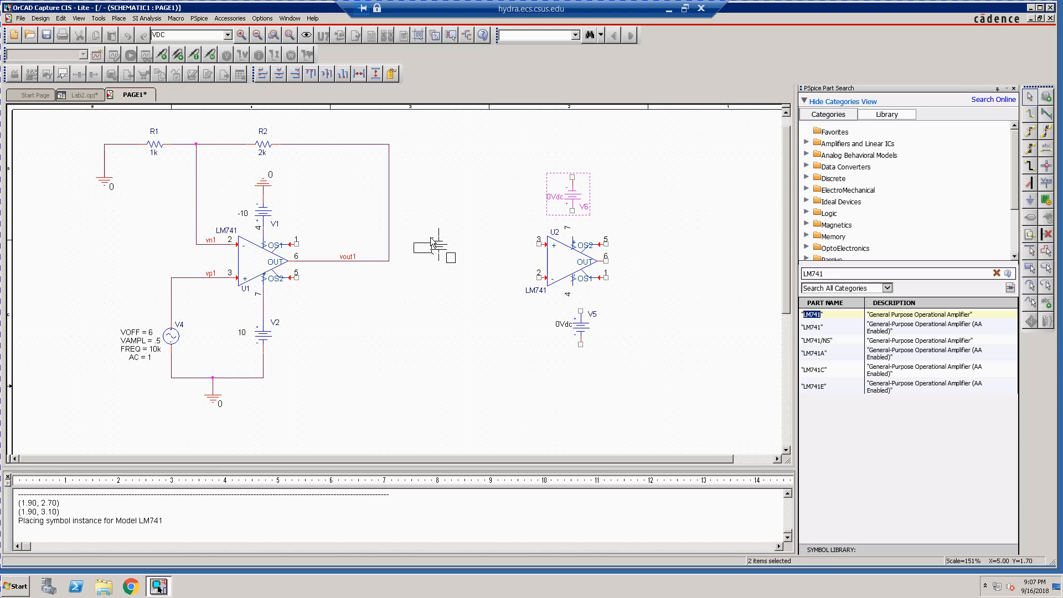
key("Escape")
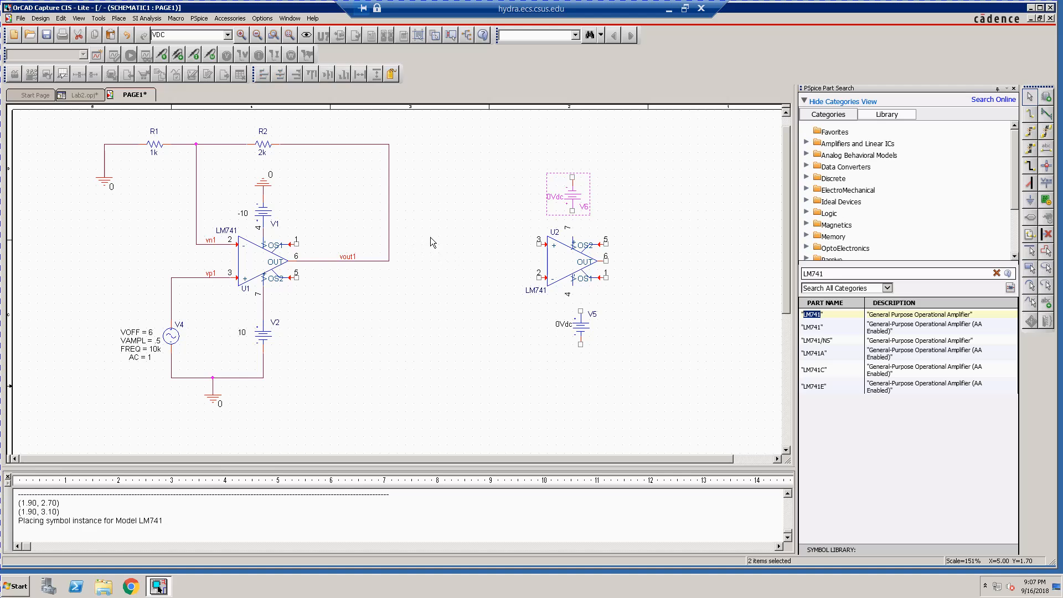
left_click(390, 302)
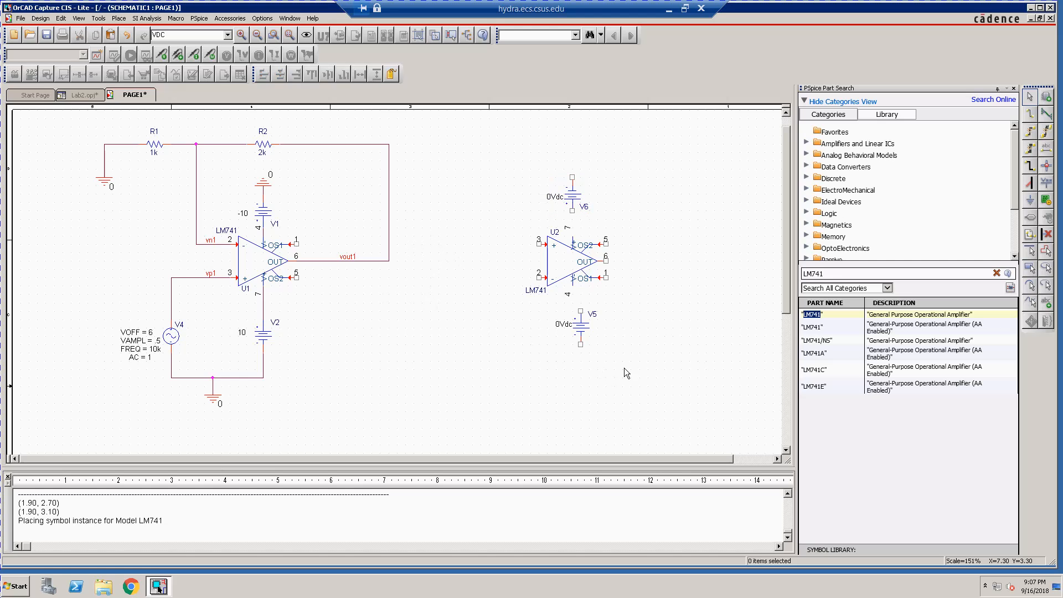
double_click(582, 324)
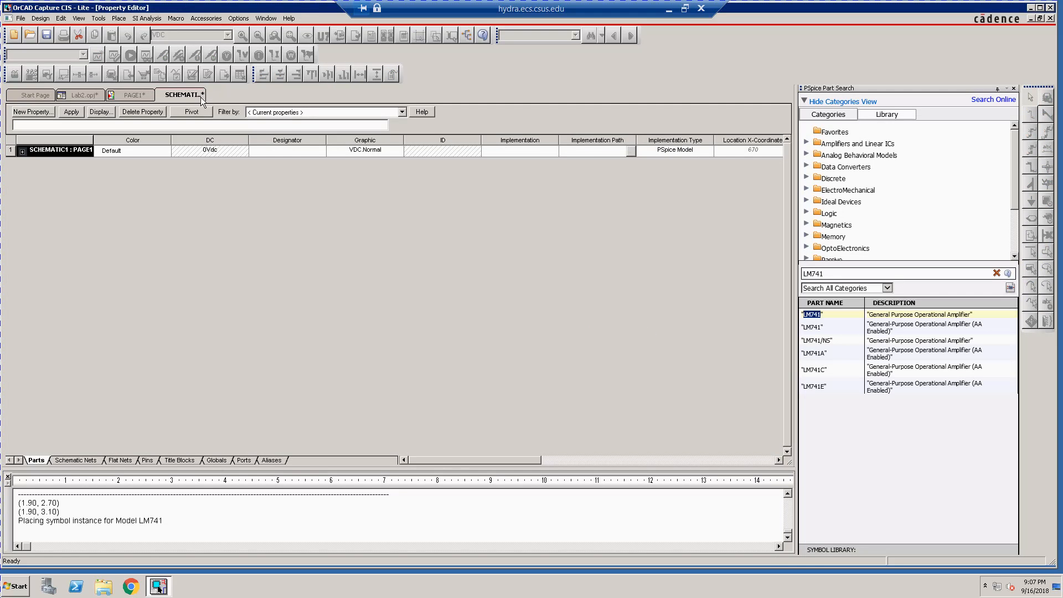
left_click(132, 97)
left_click(598, 328)
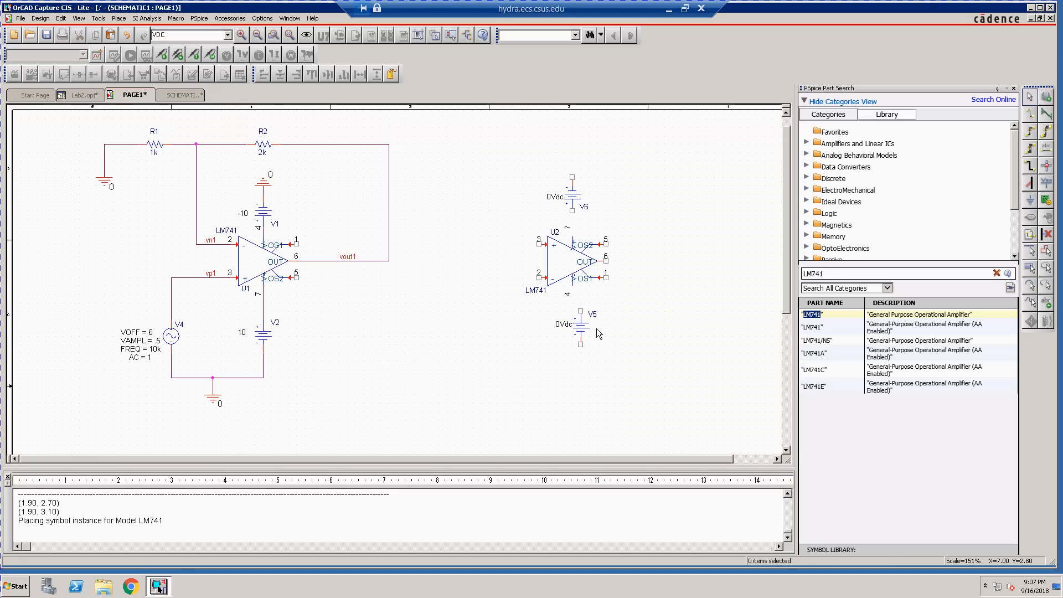
Move the lower DC source so that it lines up vertically beneath pin 4 of the new LM741.
double_click(579, 325)
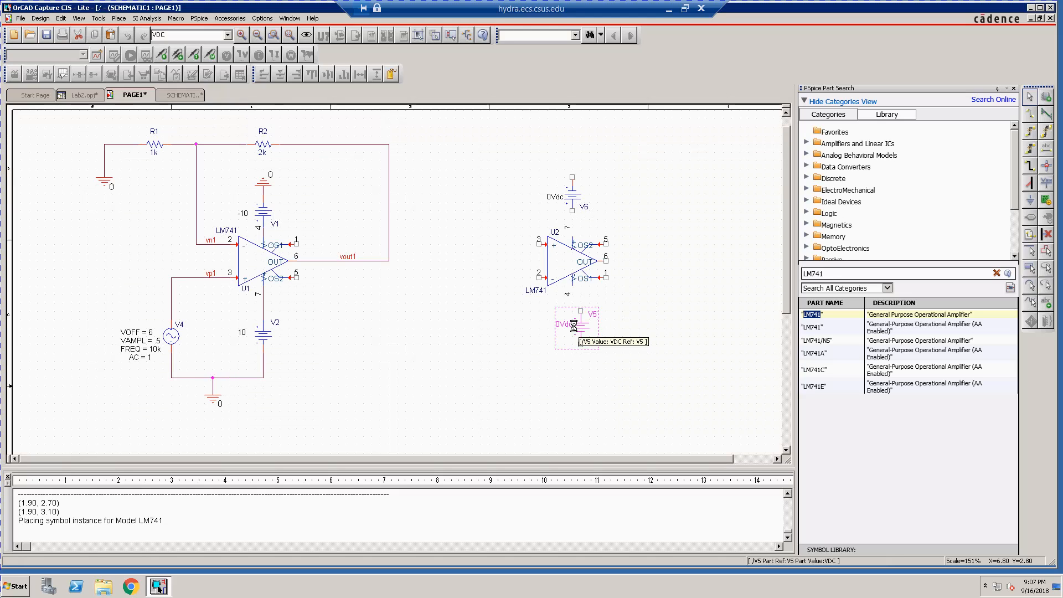
mouse_move(574, 327)
left_mouse_down()
mouse_move(558, 327)
mouse_move(572, 333)
left_mouse_up()
left_click(662, 327)
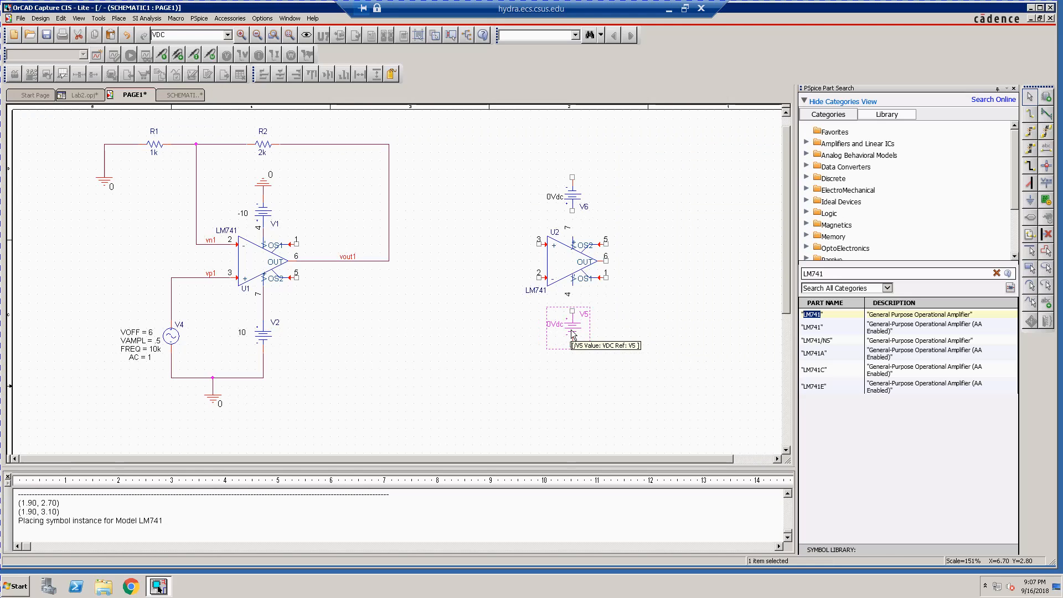
left_click(668, 323)
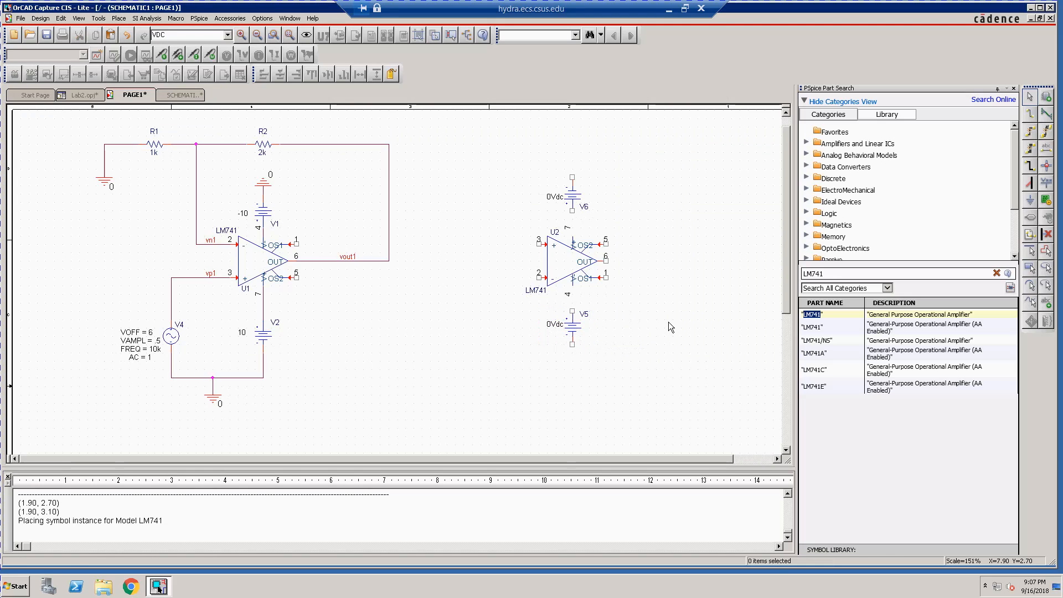
Place two PSpice resistors, one above the second op-amp's upper DC source and one beside its upper input, and end placement.
left_click(120, 20)
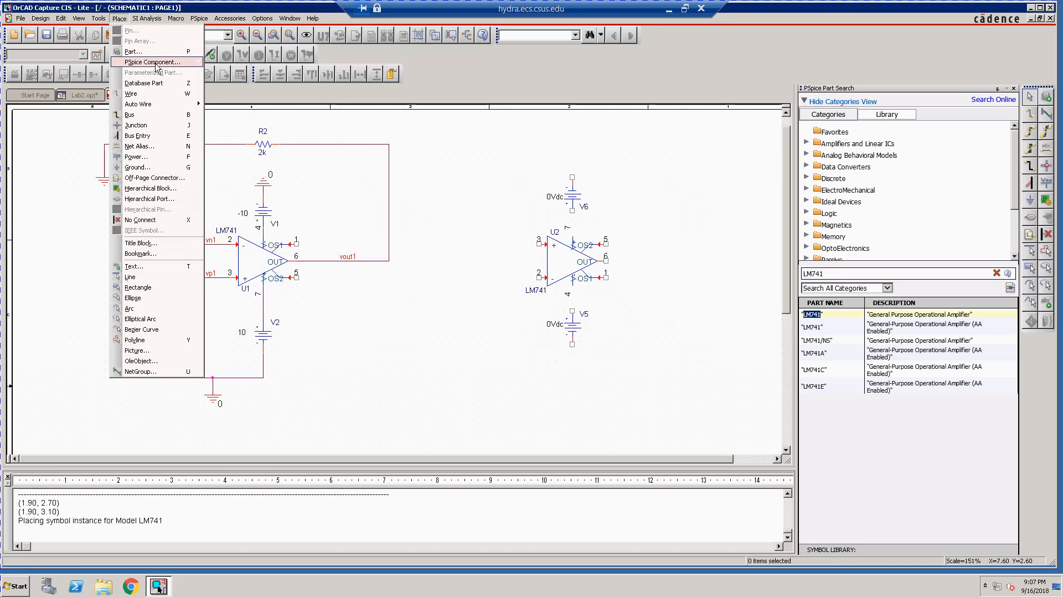
mouse_move(157, 67)
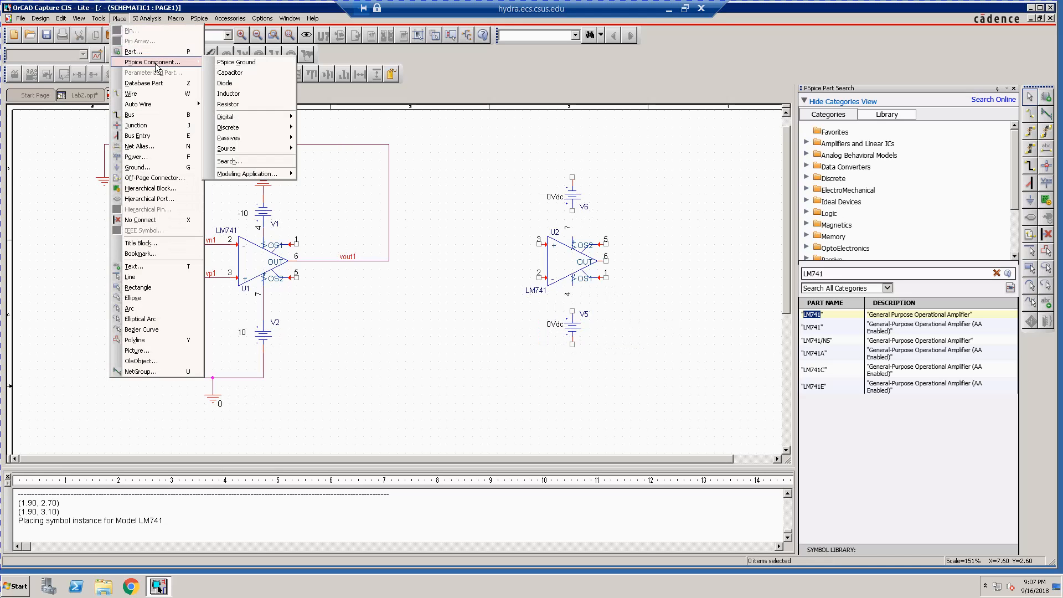
left_click(247, 103)
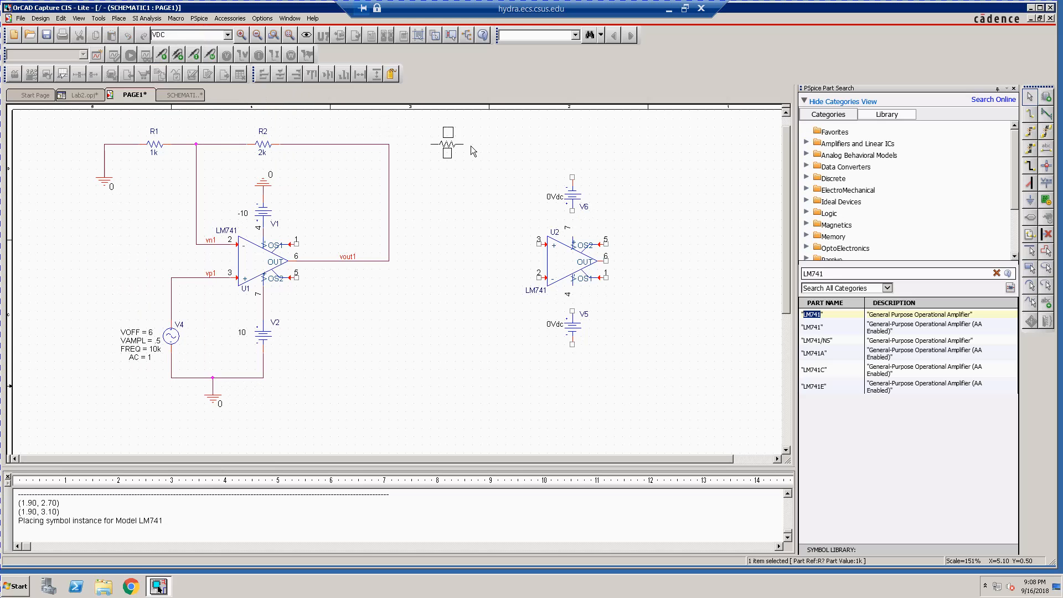
left_click(560, 137)
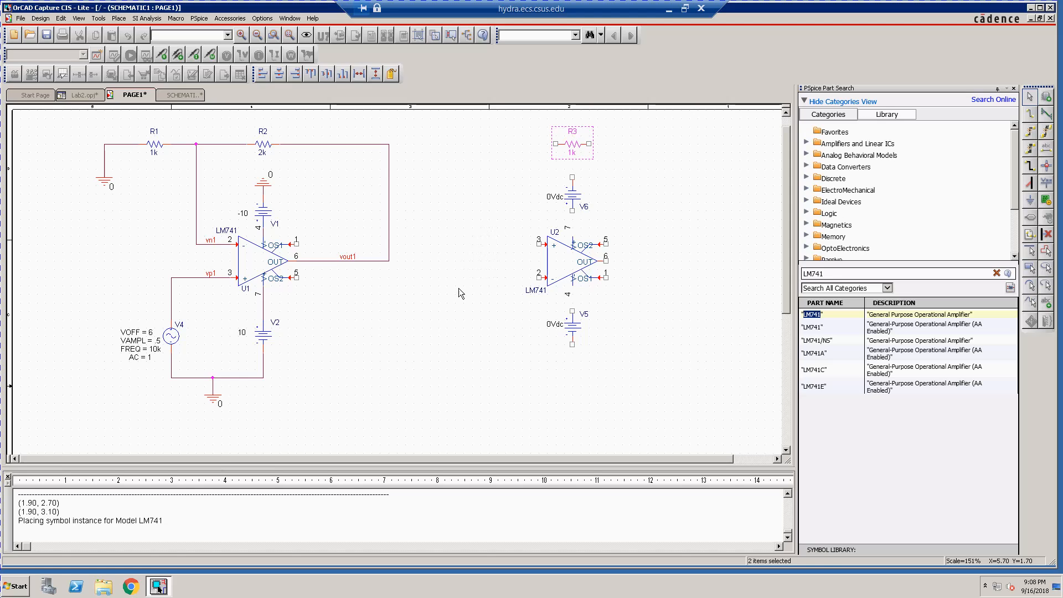
left_click(451, 329)
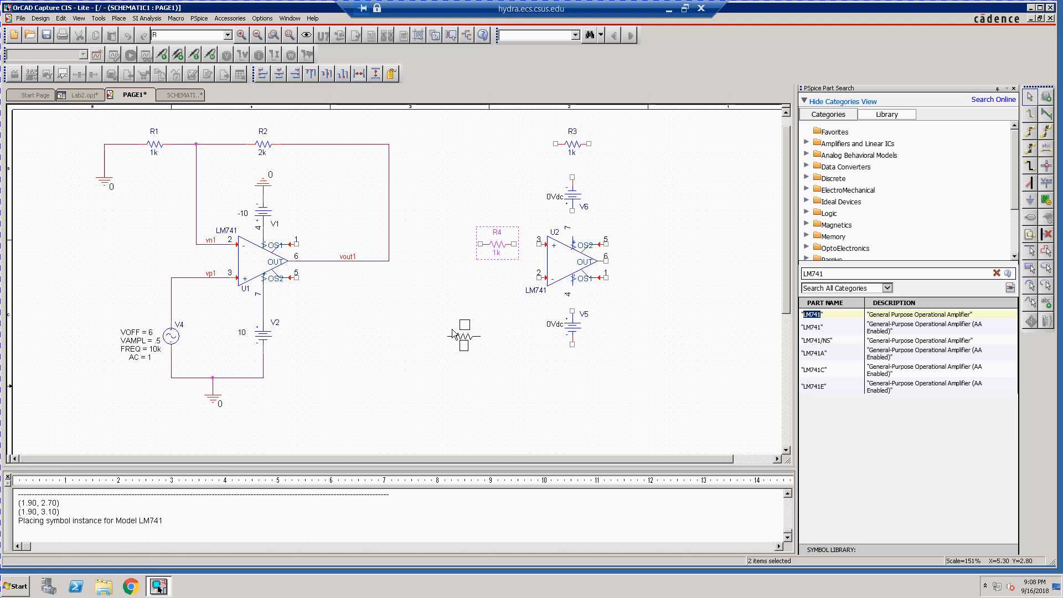
key("Escape")
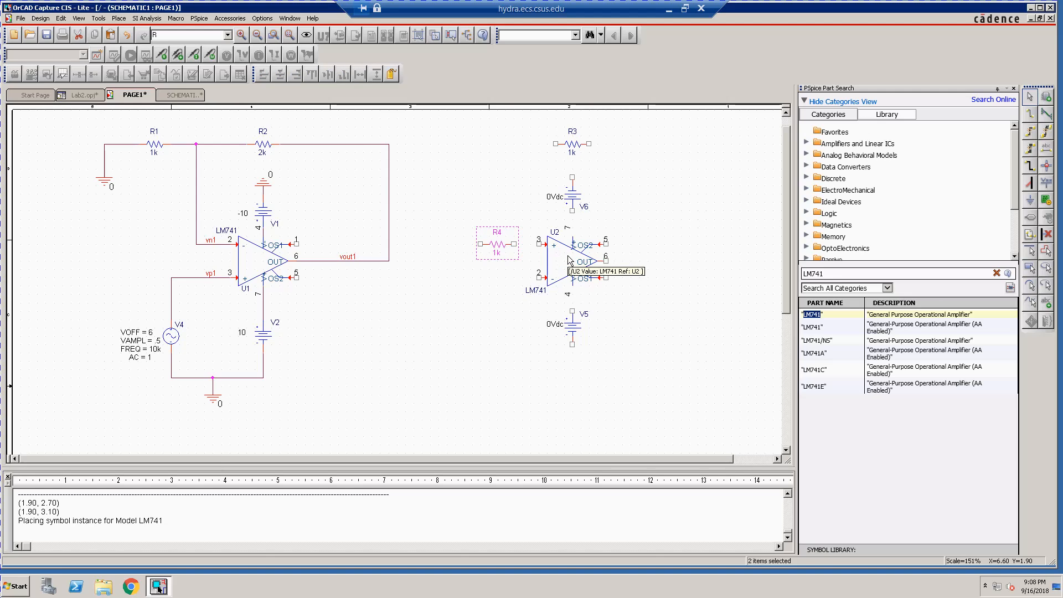
Mirror the second LM741 vertically so that its inverting input faces the adjacent resistor.
left_click(570, 260)
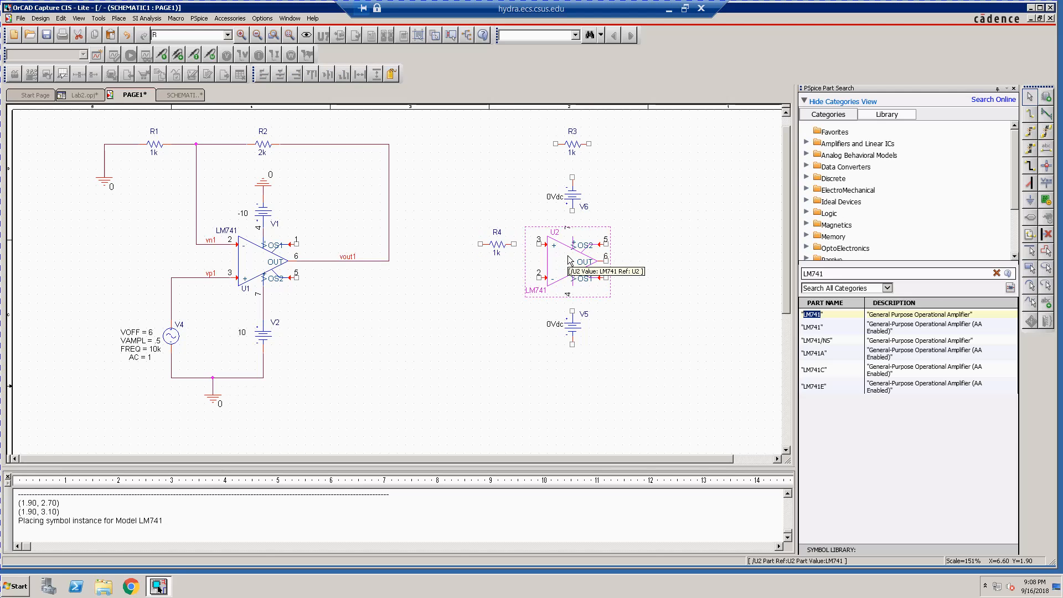
key("v")
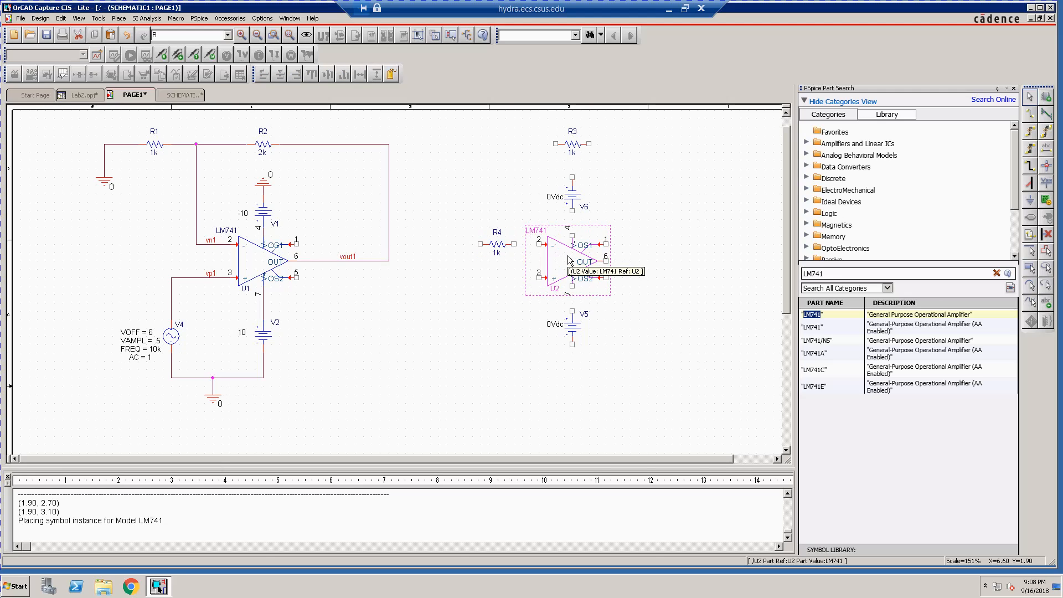
left_click(466, 349)
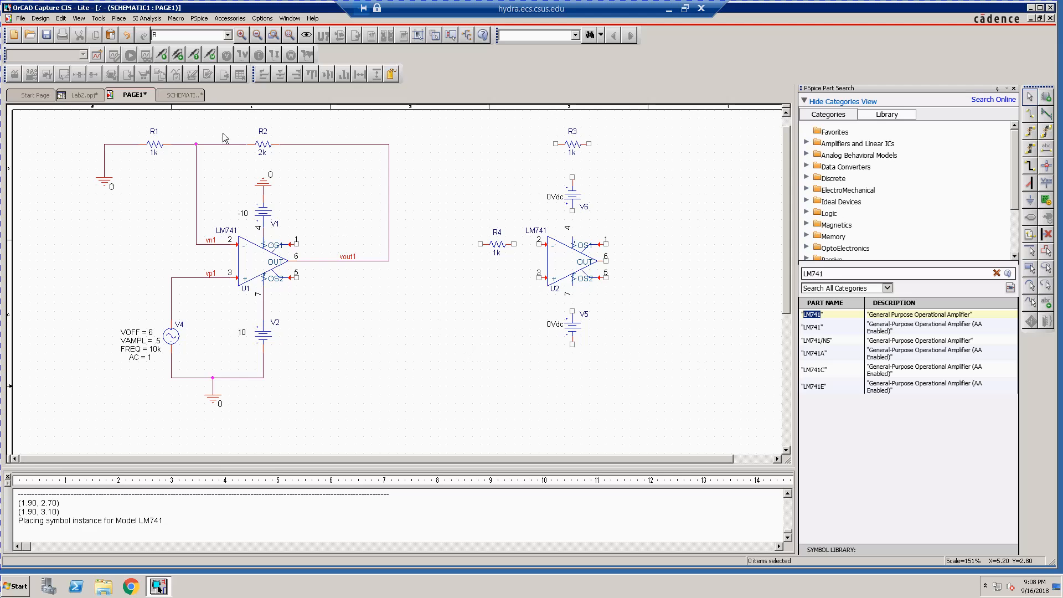
Place PSpice grounds below the lower DC source and near input pin 3, plus a vertically mirrored one above the upper DC source.
left_click(120, 19)
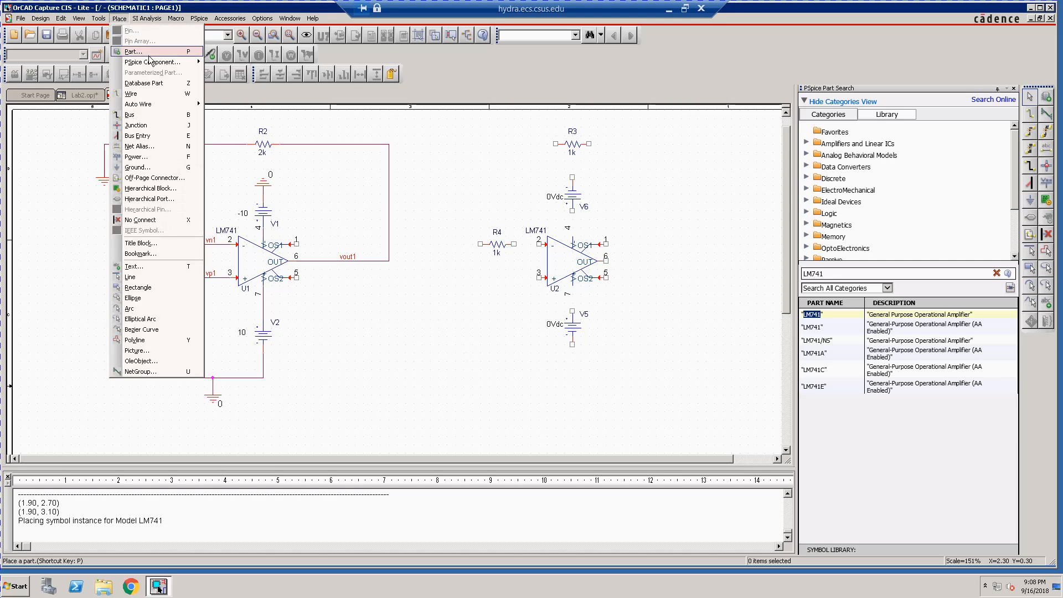
mouse_move(158, 62)
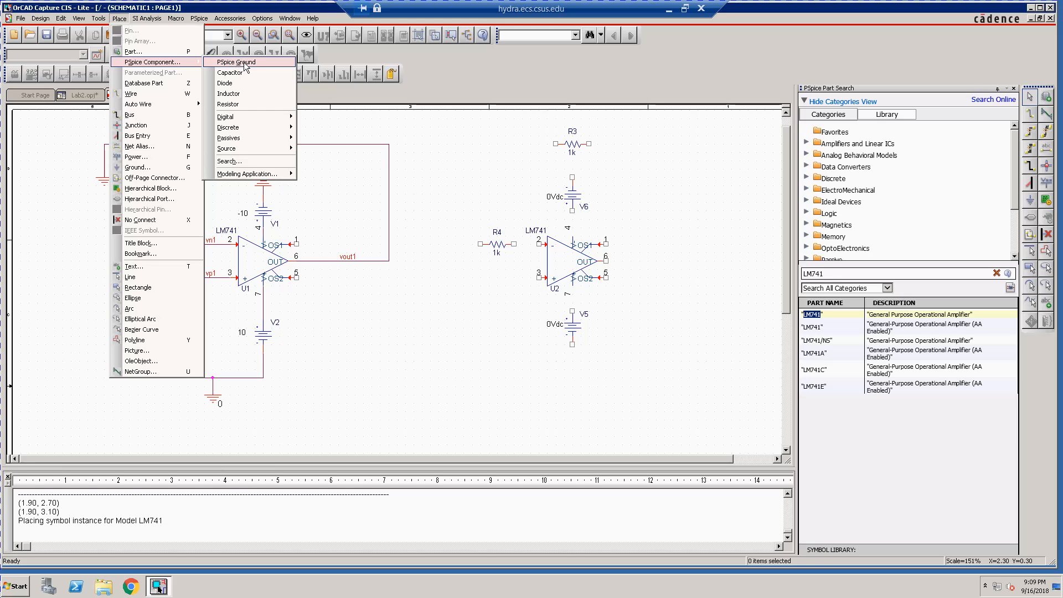
left_click(245, 64)
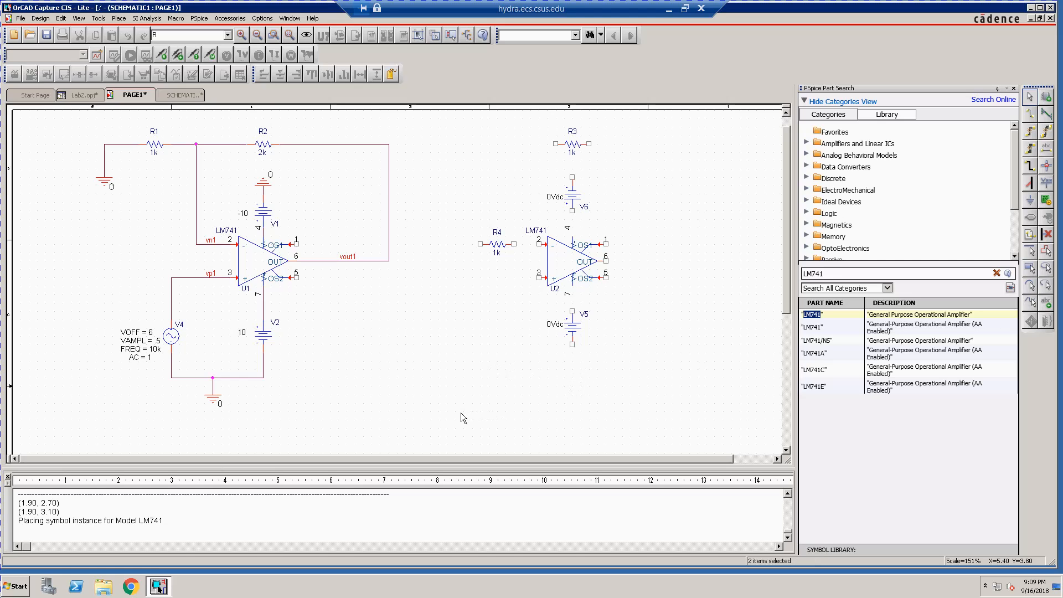
left_click(505, 309)
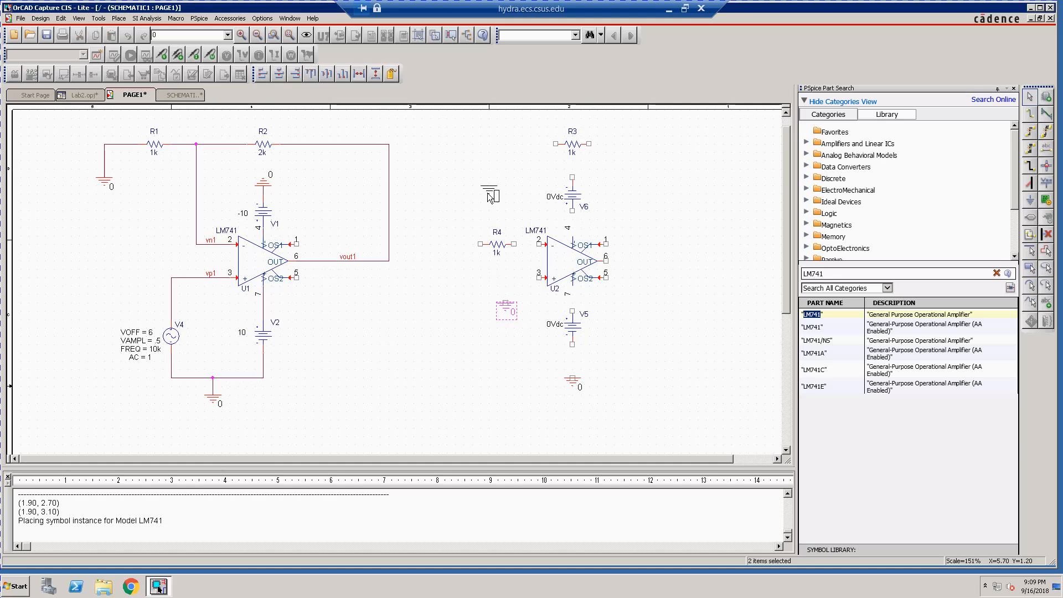
key("v")
left_click(571, 169)
key("Escape")
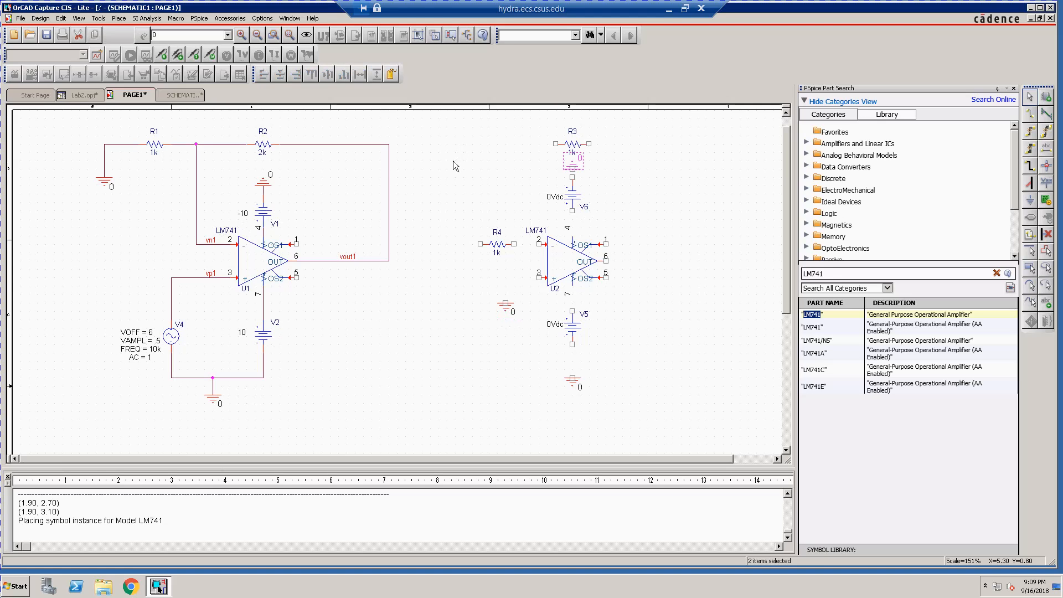
Move the upper DC source V6 slightly down, away from the ground symbol above it.
left_click(576, 199)
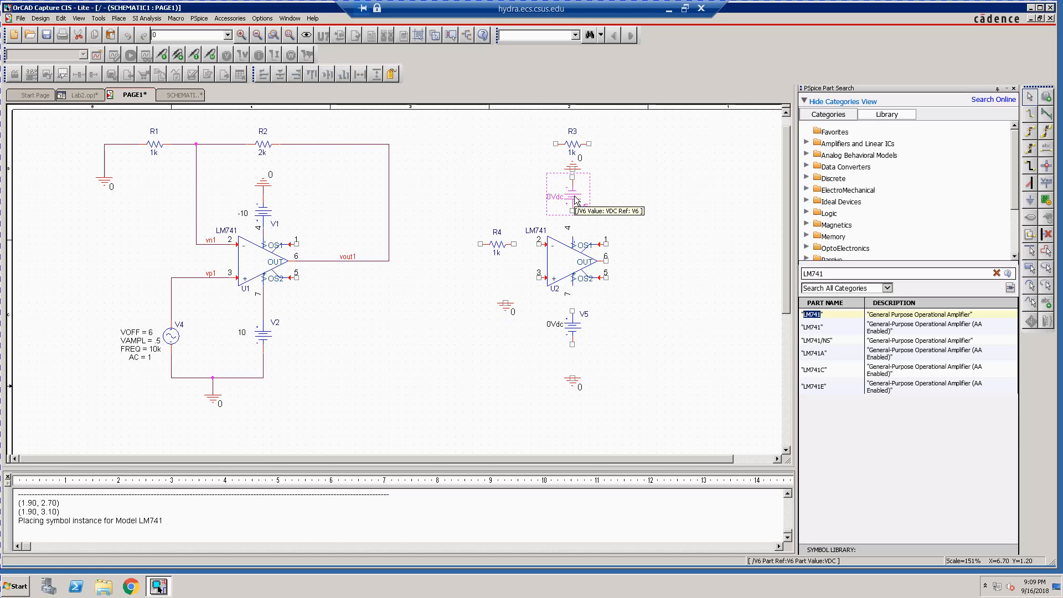
left_click_drag(576, 200, 576, 207)
left_click(651, 196)
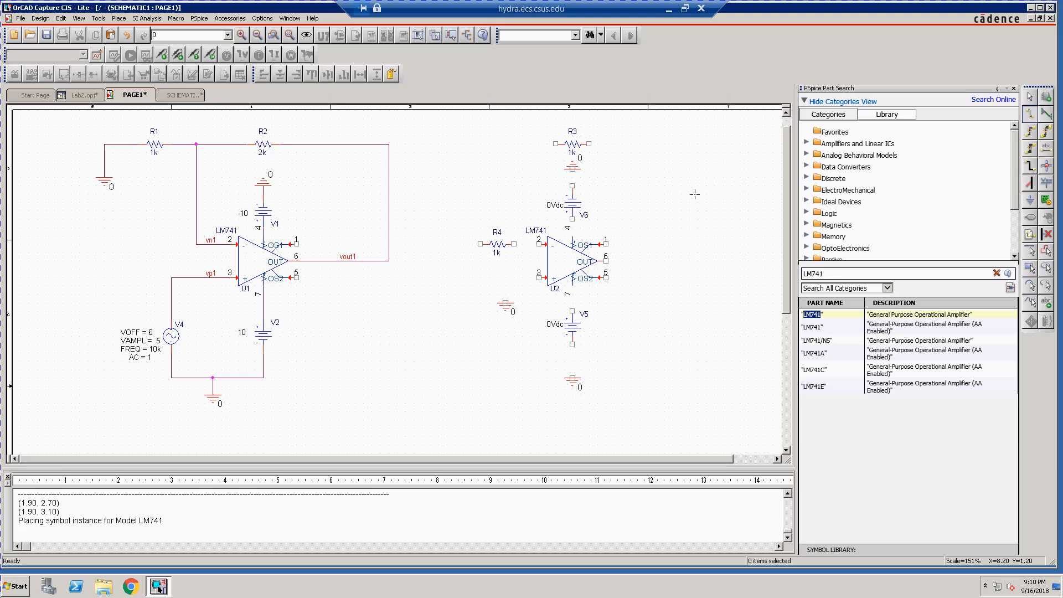
Wire output pin 6 of the second LM741 around to the right end of feedback resistor R3.
left_click(606, 261)
left_click(656, 260)
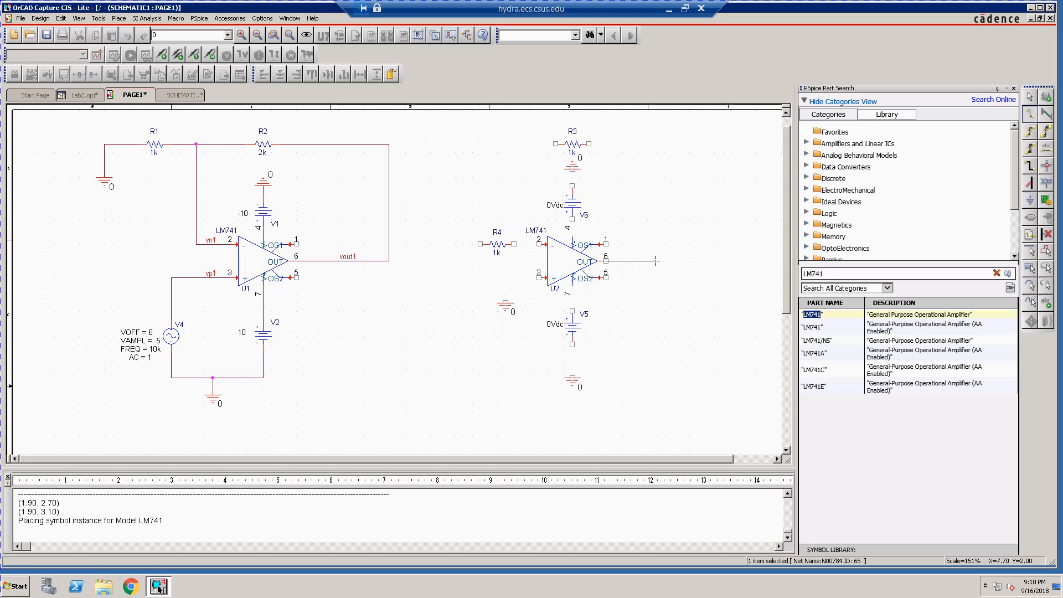
left_click(656, 143)
left_click(589, 143)
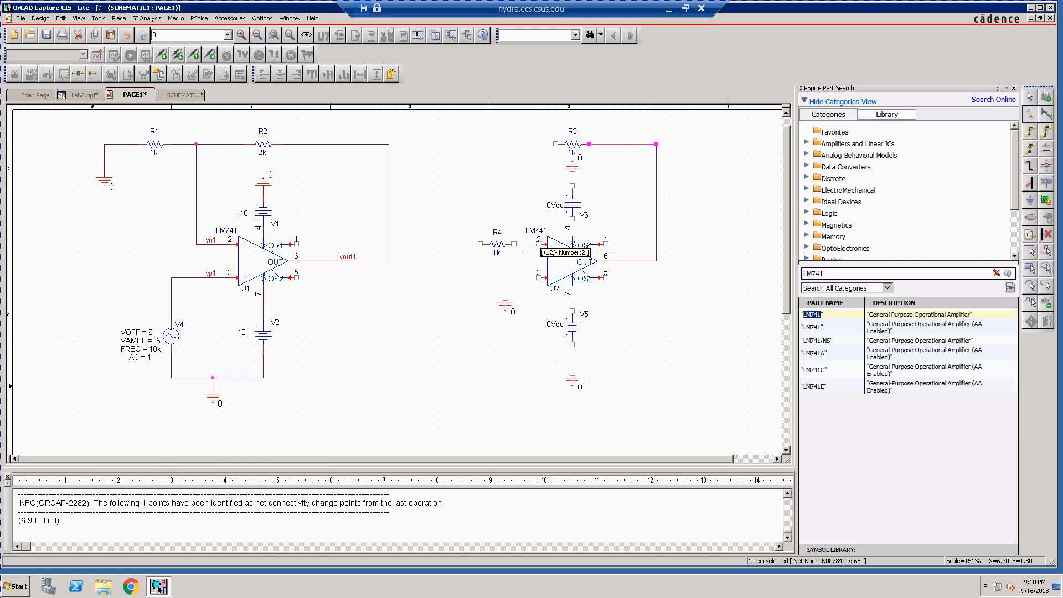
Wire inverting input pin 2 of U2 to R4, and connect the left end of R3 to that same wire.
left_click(538, 244)
left_click(514, 244)
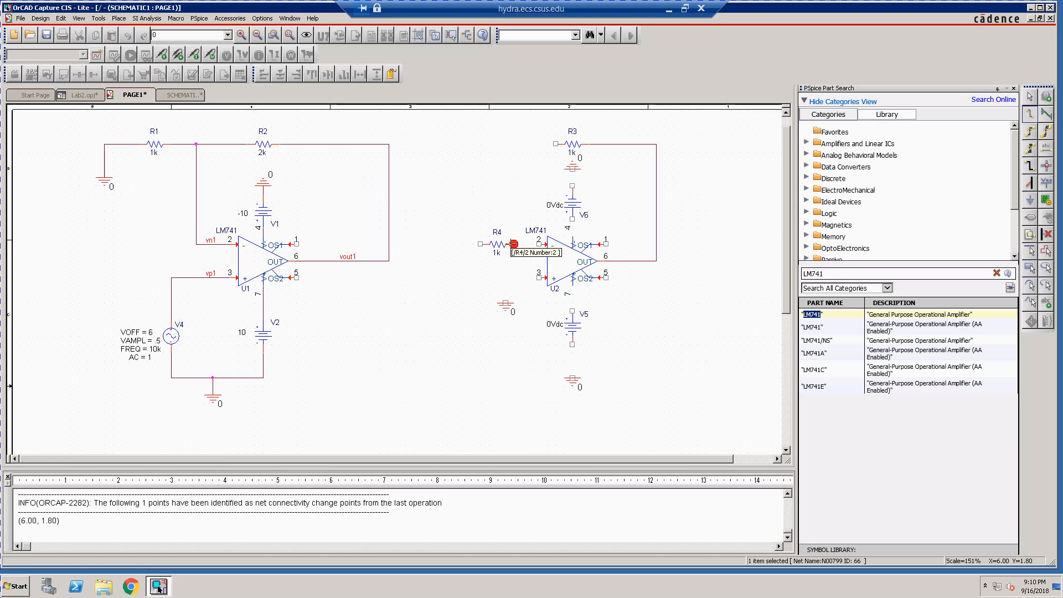
left_click(555, 143)
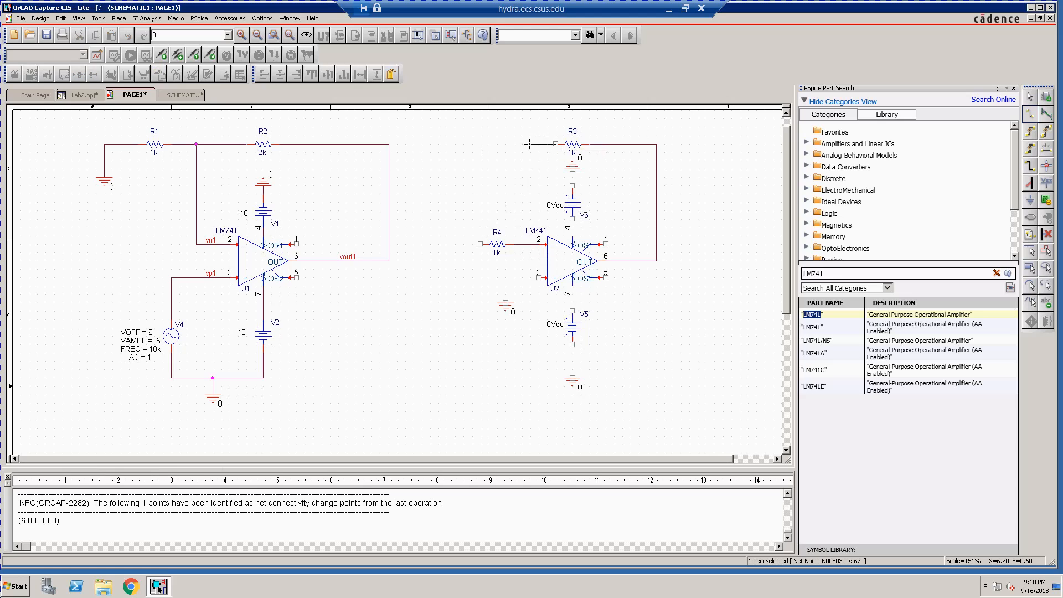
left_click(530, 144)
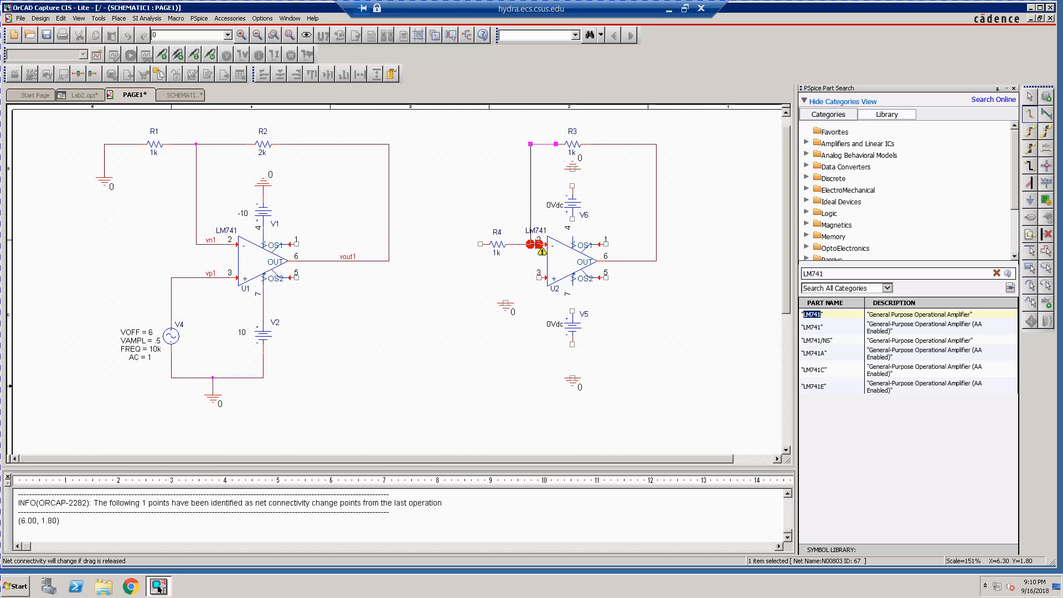
left_click(530, 243)
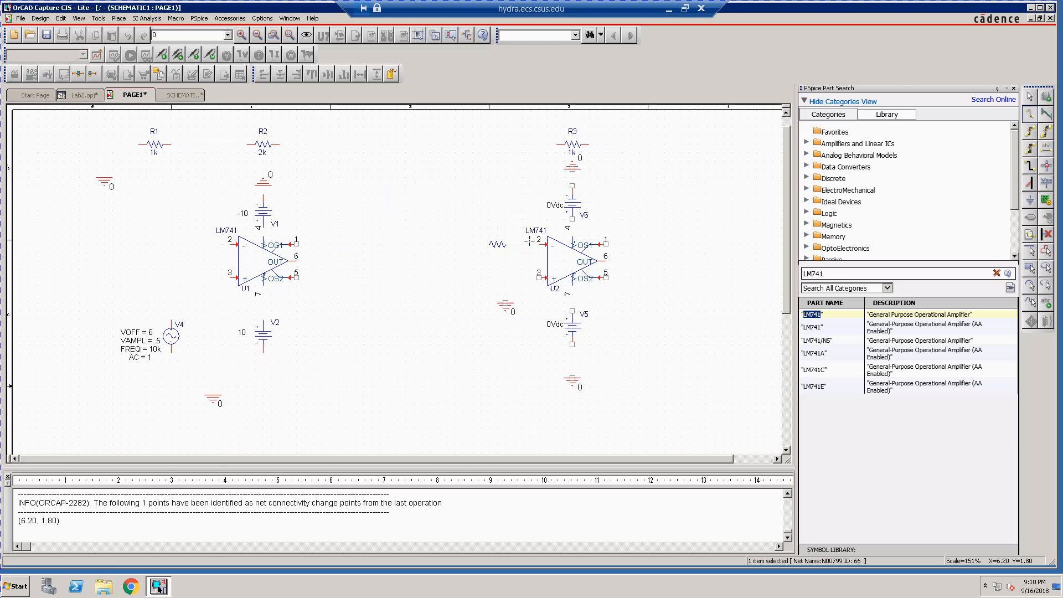
Wire the upper DC source V6 between the ground above it and pin 4 of U2.
left_click(571, 185)
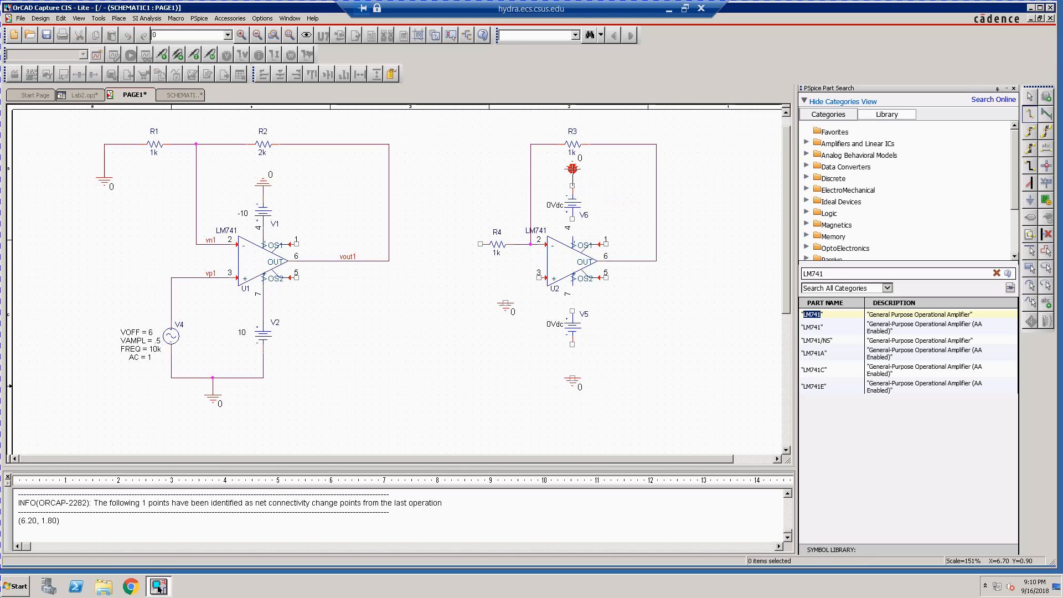
left_click(572, 169)
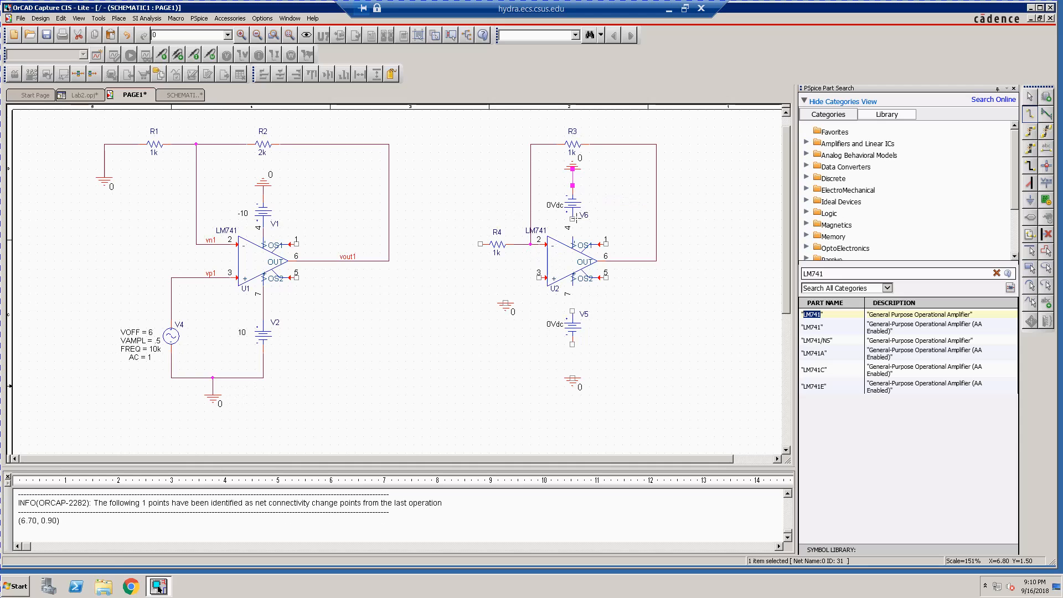
left_click(572, 219)
left_click(572, 236)
Wire the lower DC source V5 between pin 7 of U2 and the ground below it.
left_click(571, 293)
left_click(572, 311)
left_click(572, 378)
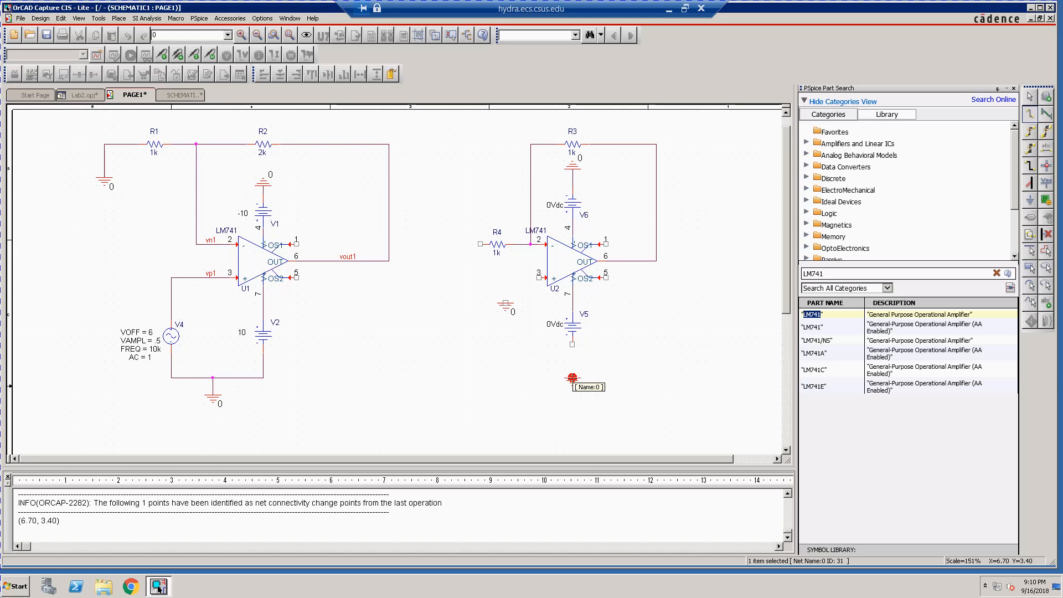
left_click(572, 344)
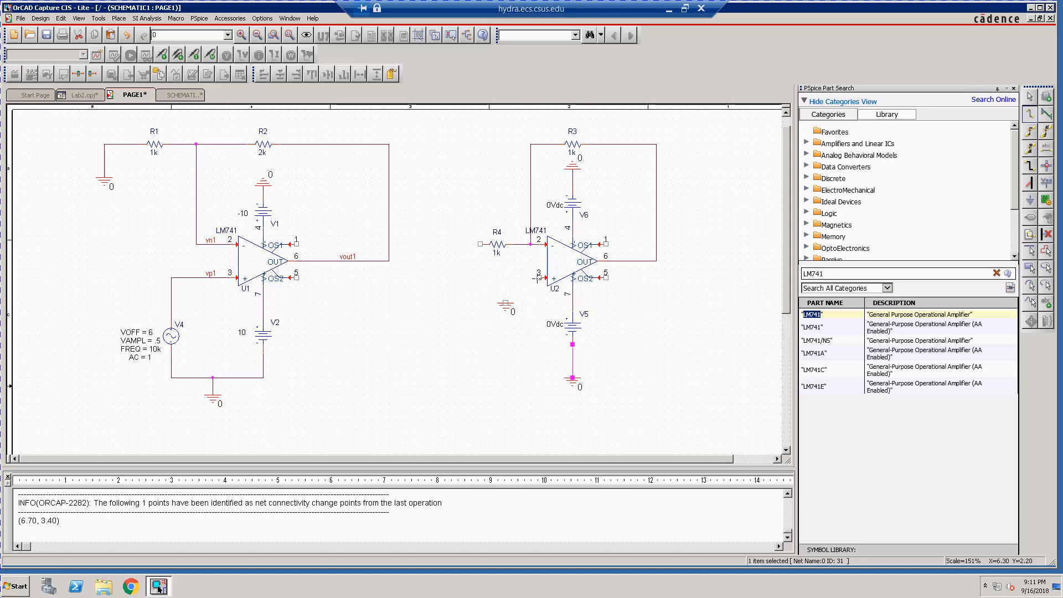
Wire non-inverting input pin 3 of U2 to the nearby ground symbol.
left_click(538, 277)
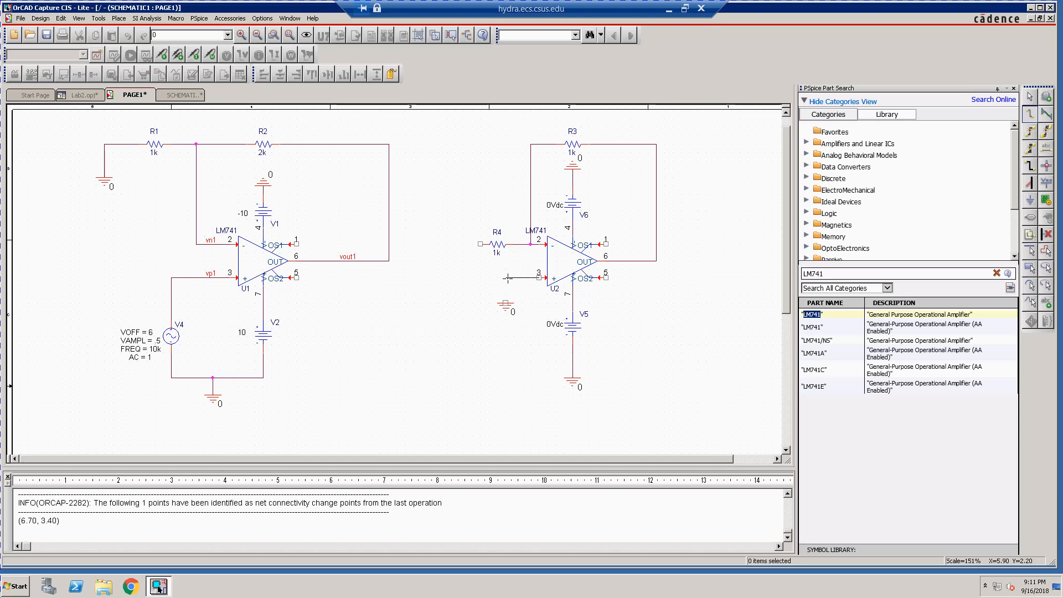
left_click(506, 277)
left_click(506, 303)
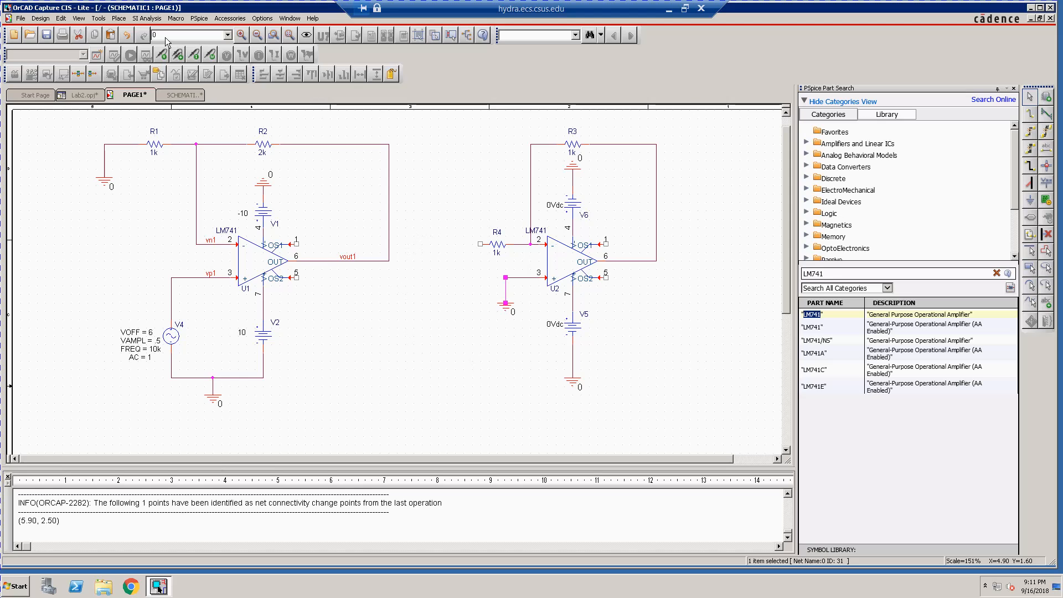
Place a sine voltage source (VSIN) from the PSpice voltage sources to the upper left of R4, end placement and select the source.
left_click(118, 18)
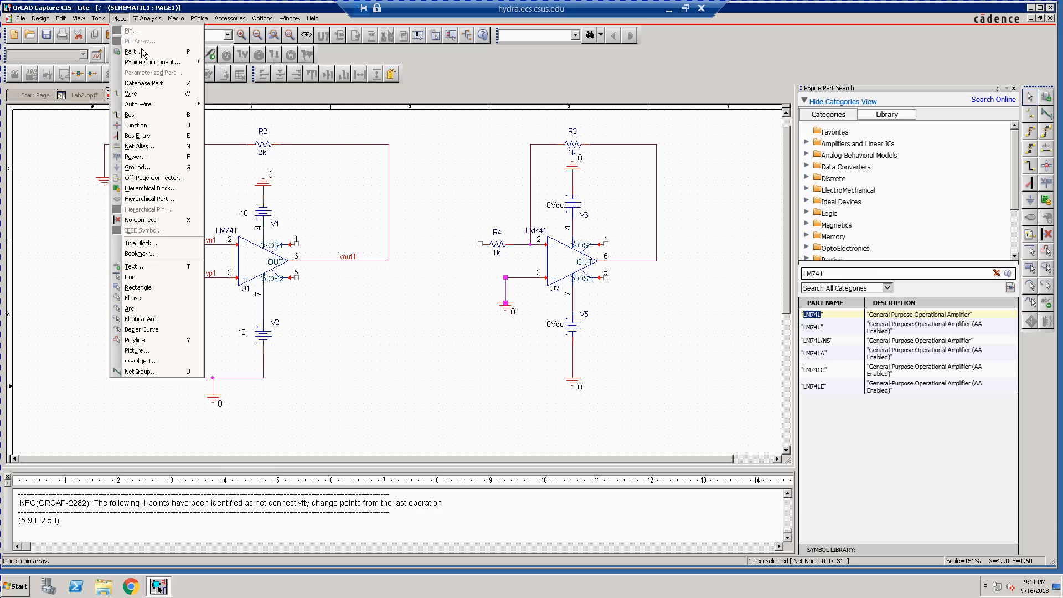
mouse_move(152, 68)
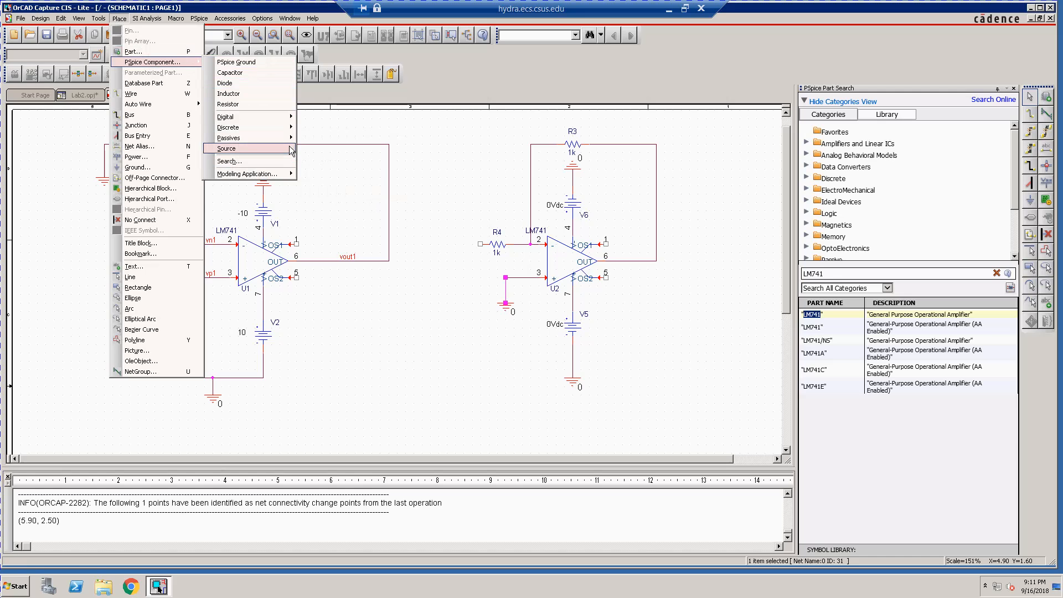
mouse_move(292, 148)
mouse_move(345, 171)
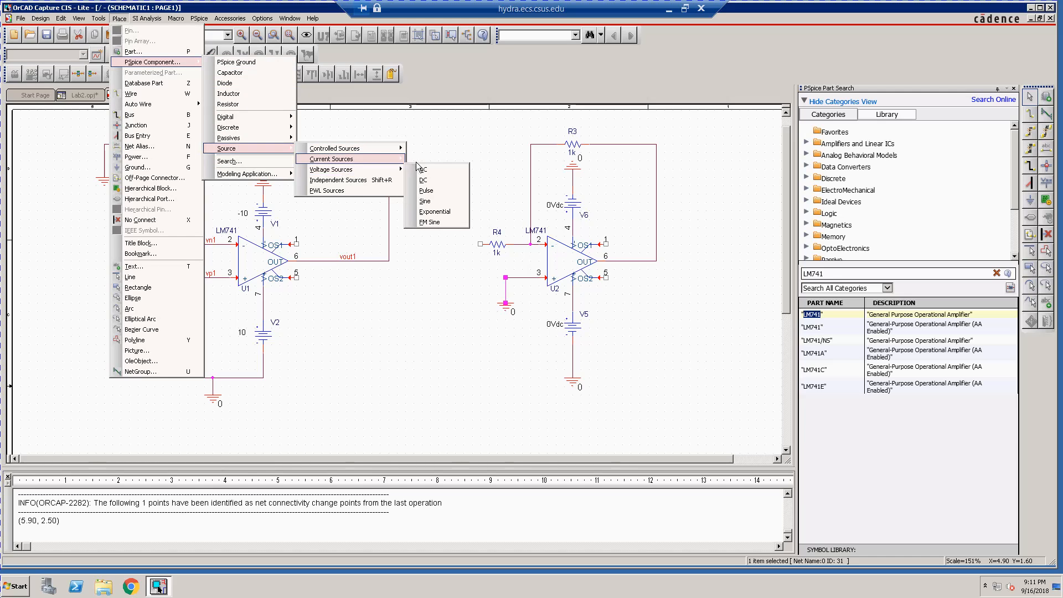
left_click(430, 201)
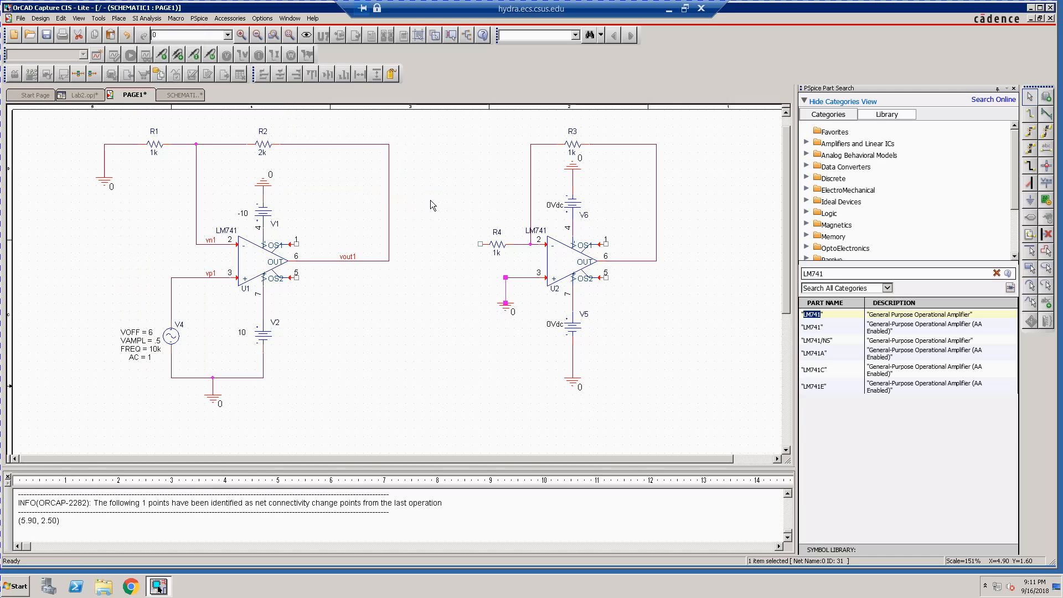
left_click(414, 313)
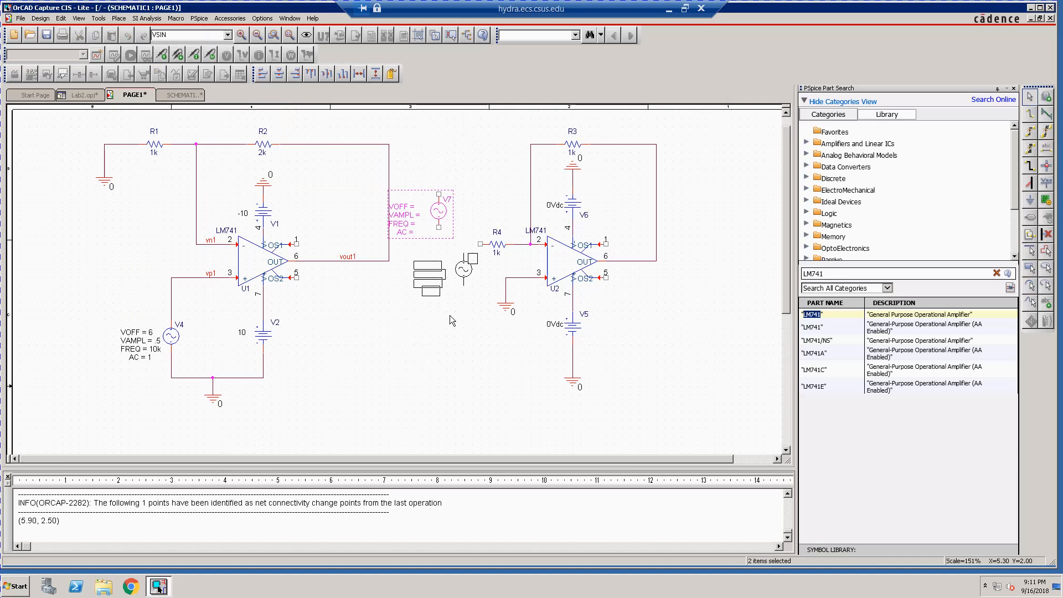
key("Escape")
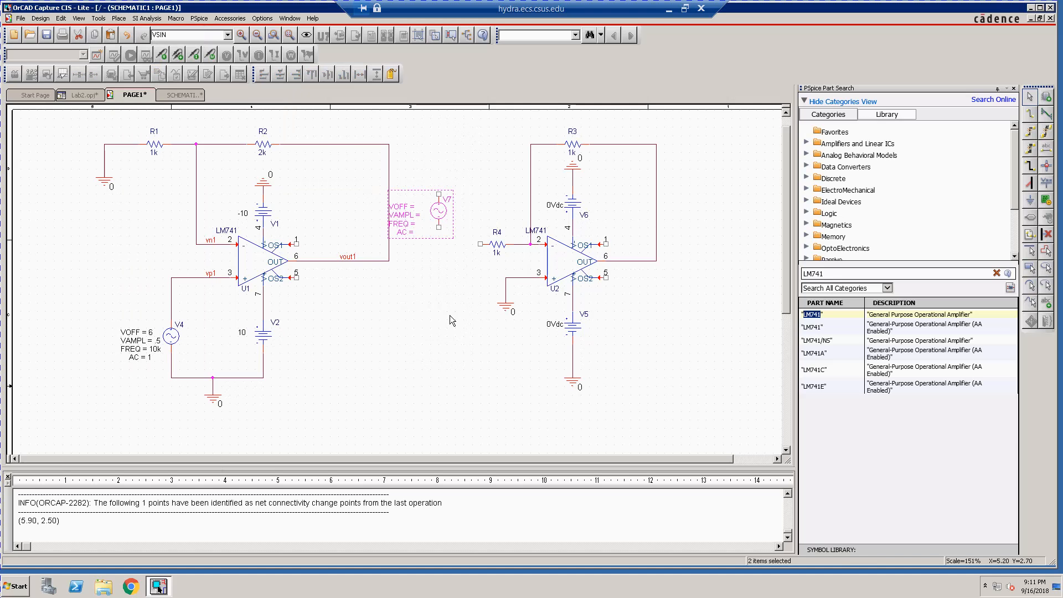
left_click(439, 222)
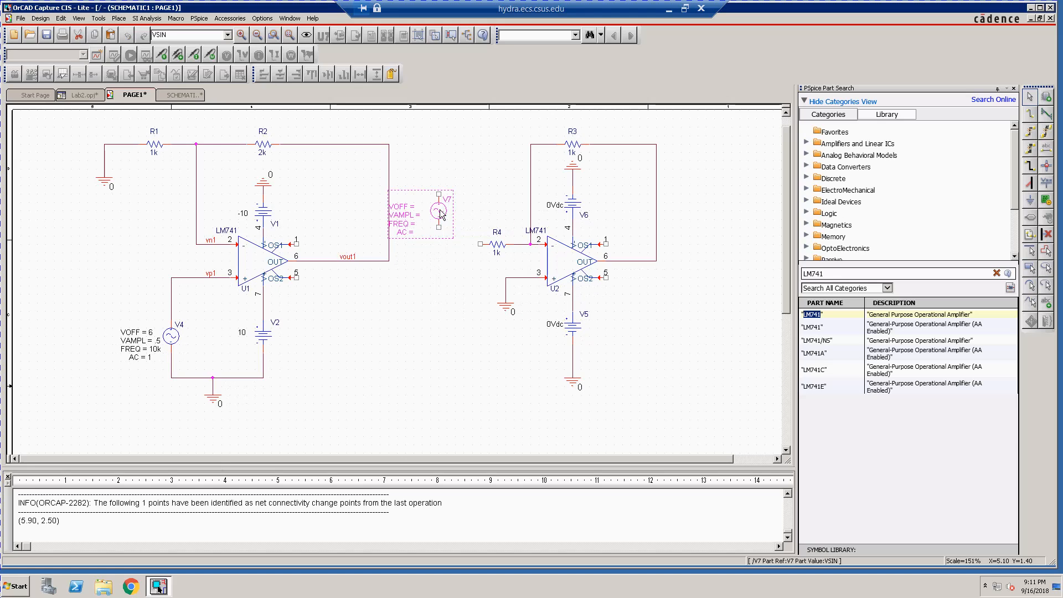
Move sine source V7 below and to the left of R4, then wire its upper terminal to R4's free end.
left_click_drag(441, 216, 449, 276)
left_click(443, 188)
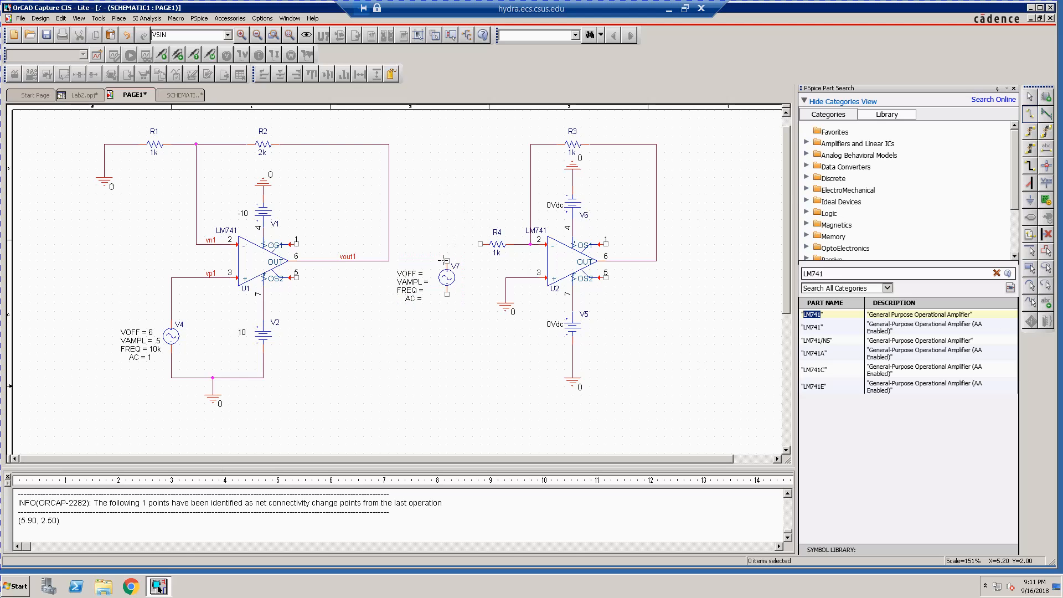
left_click(481, 244)
left_click(446, 260)
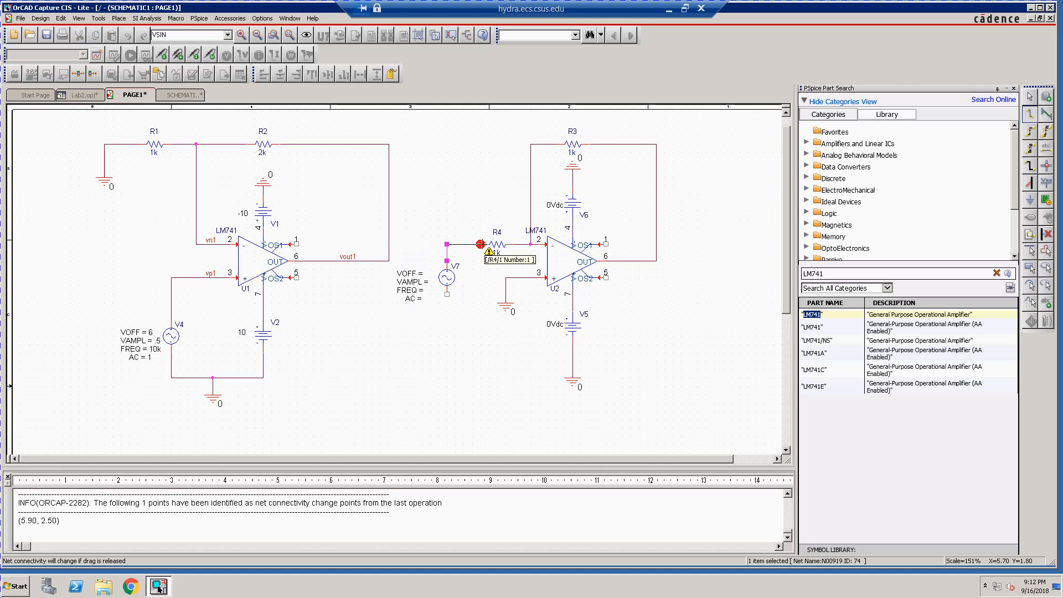
left_click(484, 245)
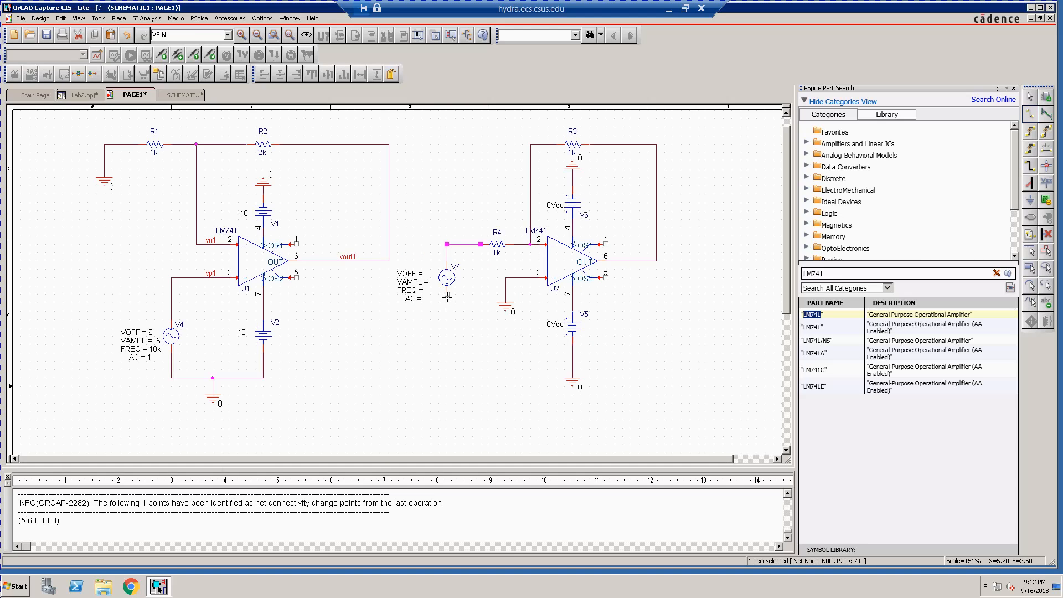
Wire the lower terminal of sine source V7 to the ground connection at U2's non-inverting input, then end wiring.
left_click(447, 294)
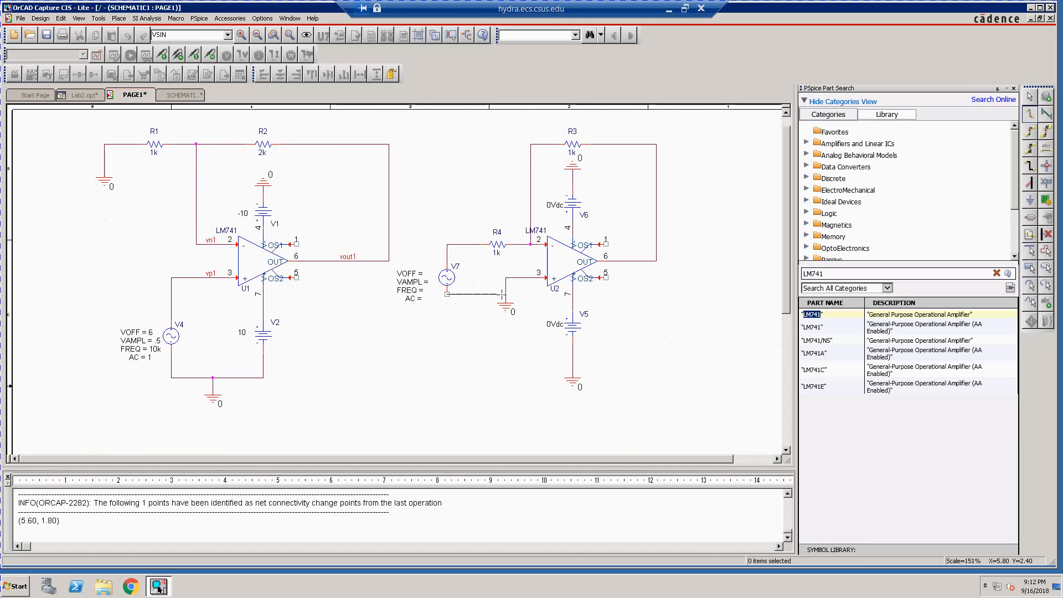
left_click(505, 294)
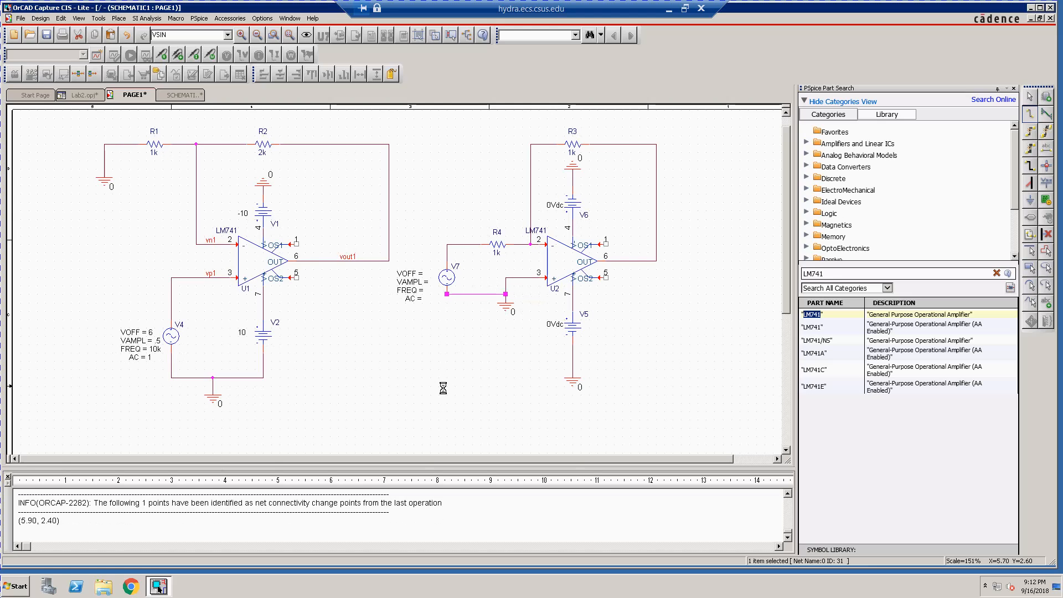
key("Escape")
left_click(443, 388)
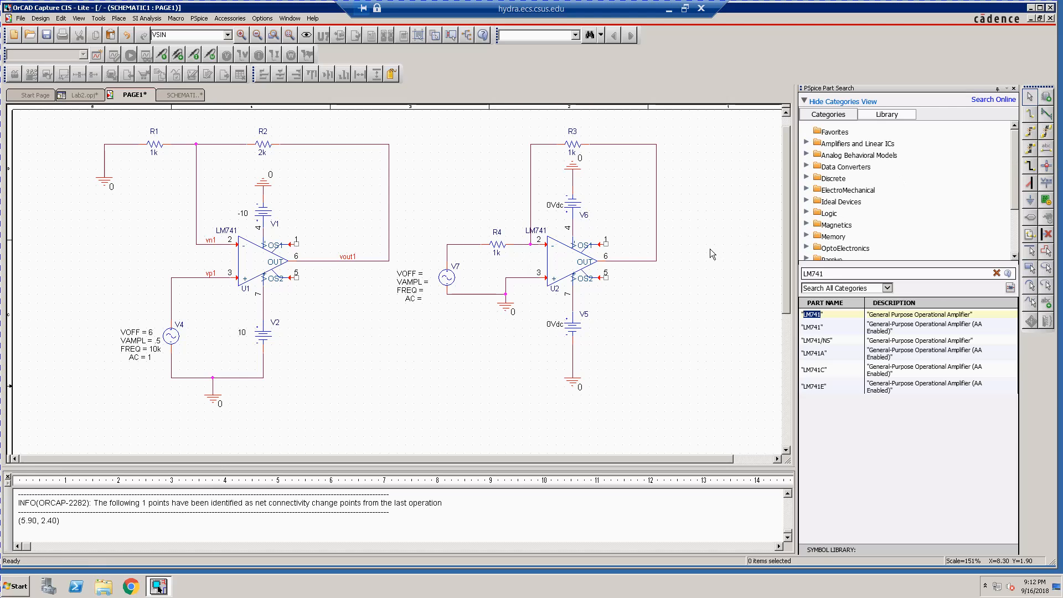
Place the net alias vout2 on the output wire from pin 6 of U2.
key("n")
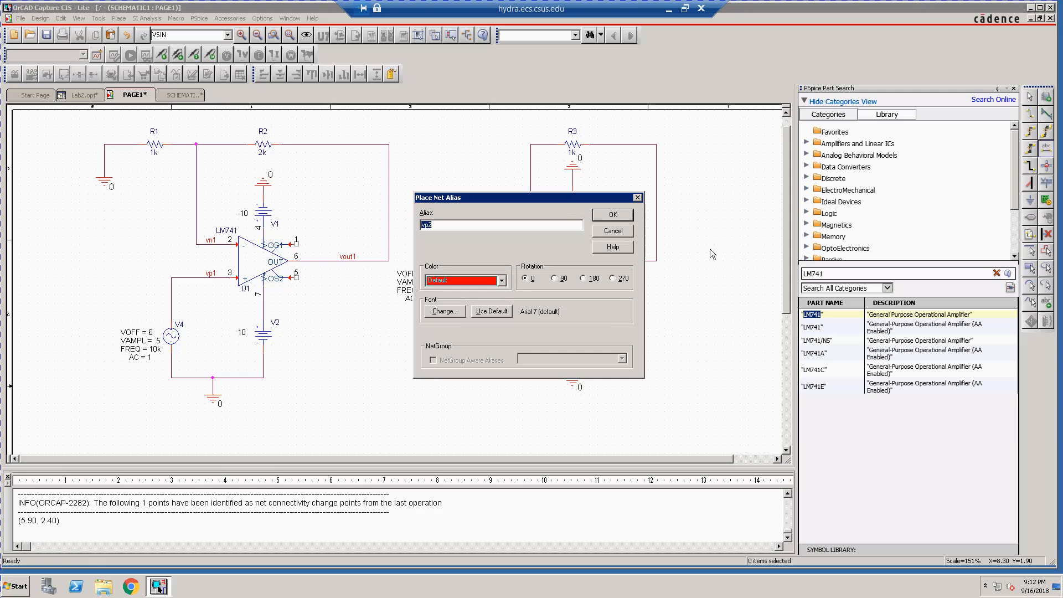
type("vout")
left_click(611, 216)
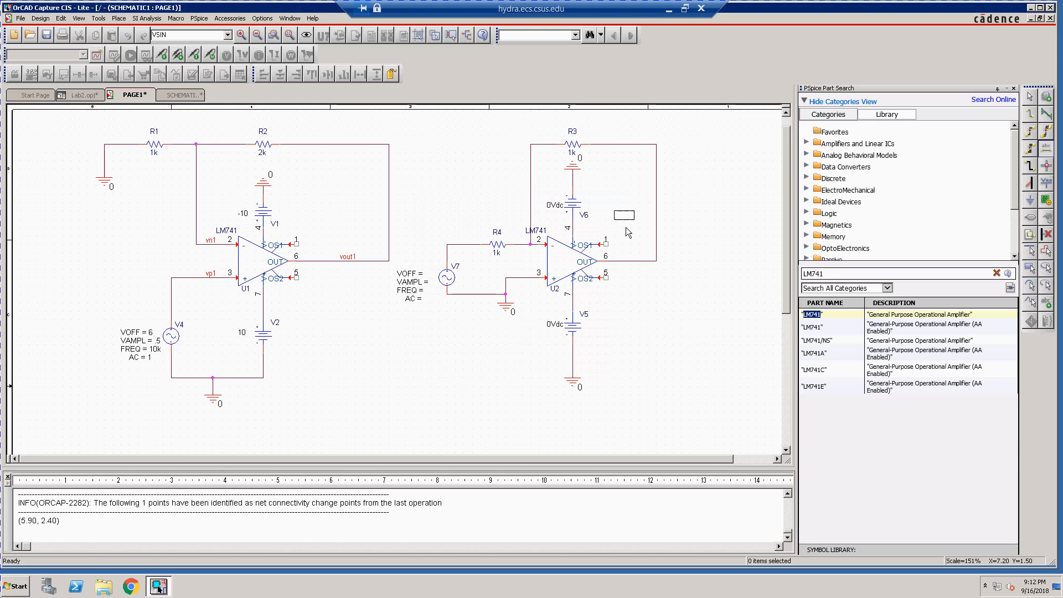
left_click(633, 264)
key("Escape")
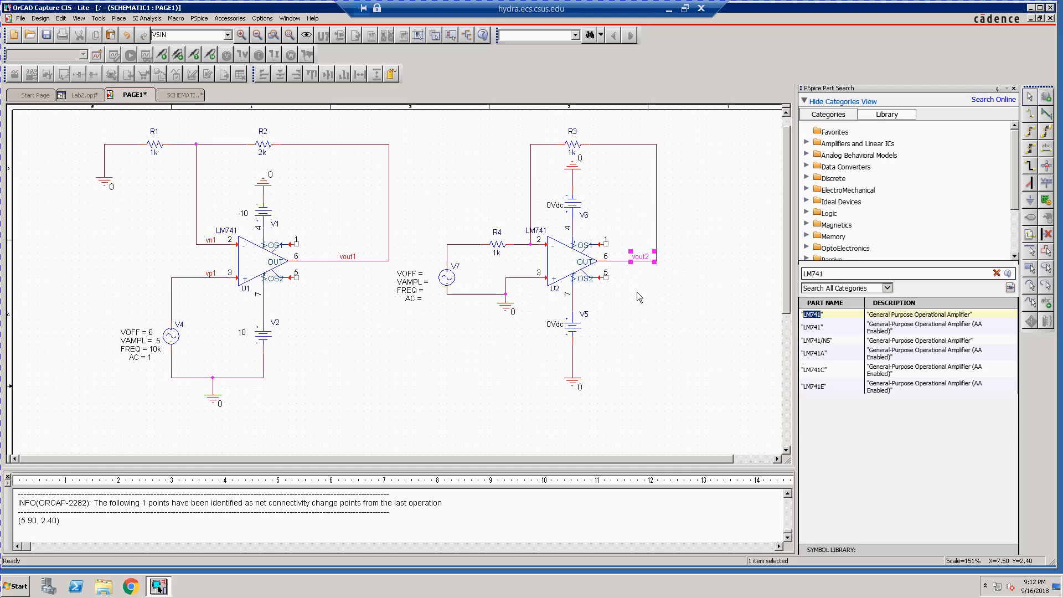
Place the net alias vn1 on the wire between R4 and inverting input pin 2 of U2.
key("n")
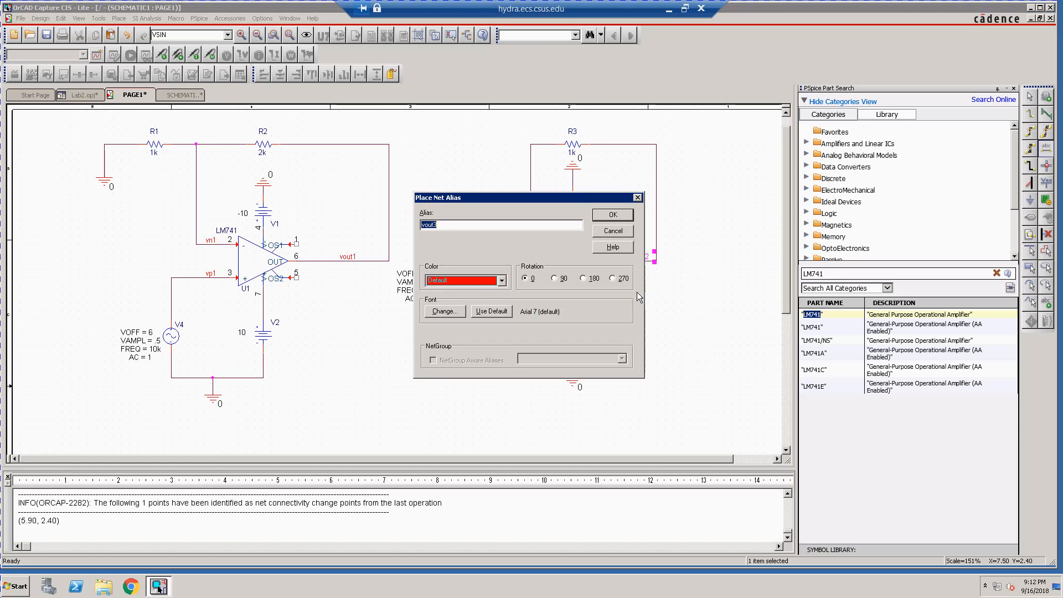
type("vn1")
left_click(637, 198)
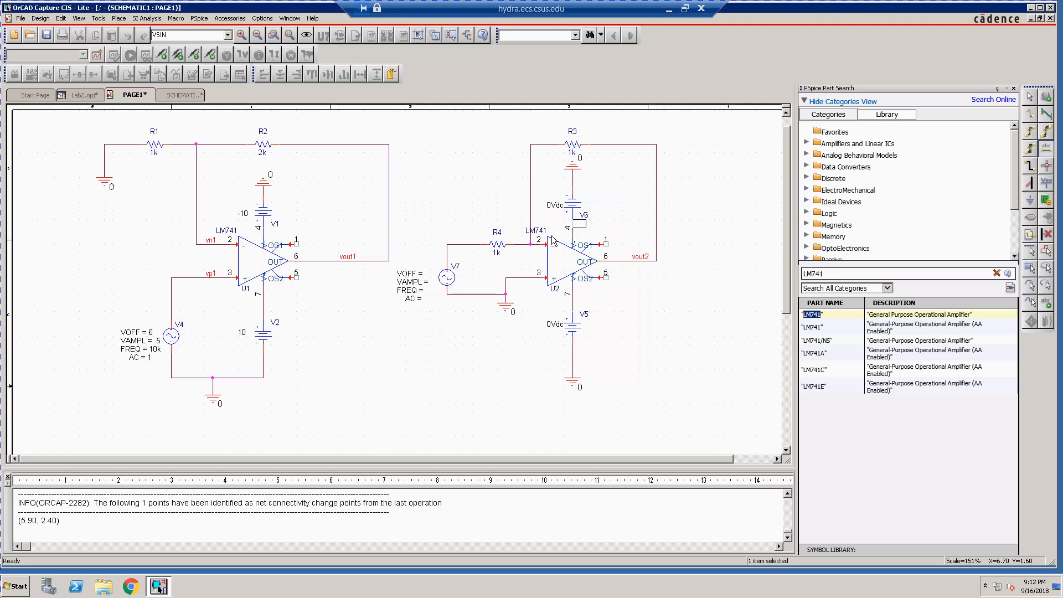
left_click(514, 244)
key("Escape")
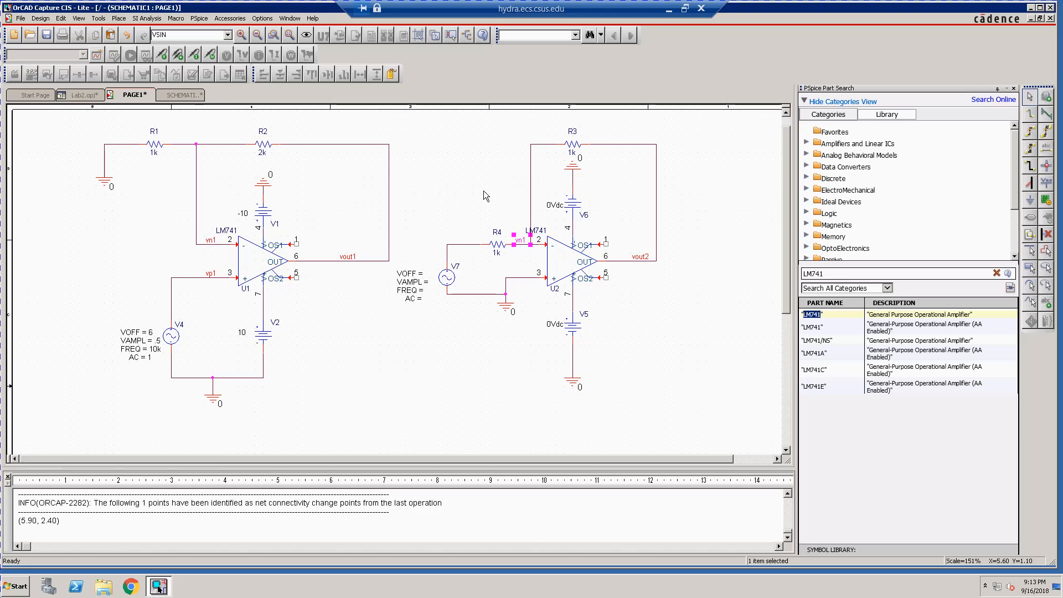
Rename the net alias at U2's inverting input to vn2 and deselect it.
double_click(522, 241)
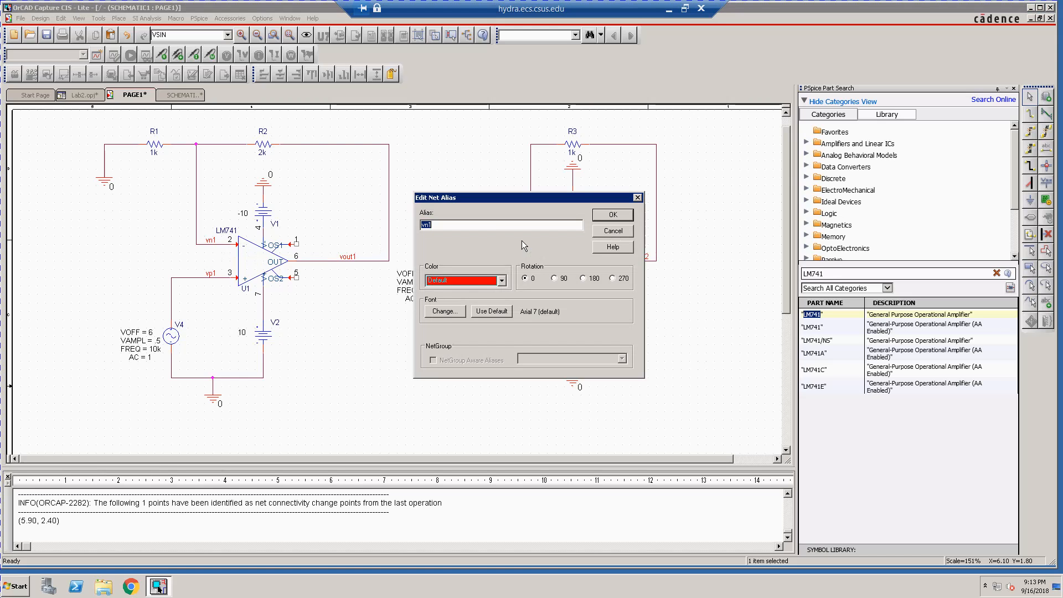
left_click(496, 227)
key("BackSpace")
type("2")
key("Return")
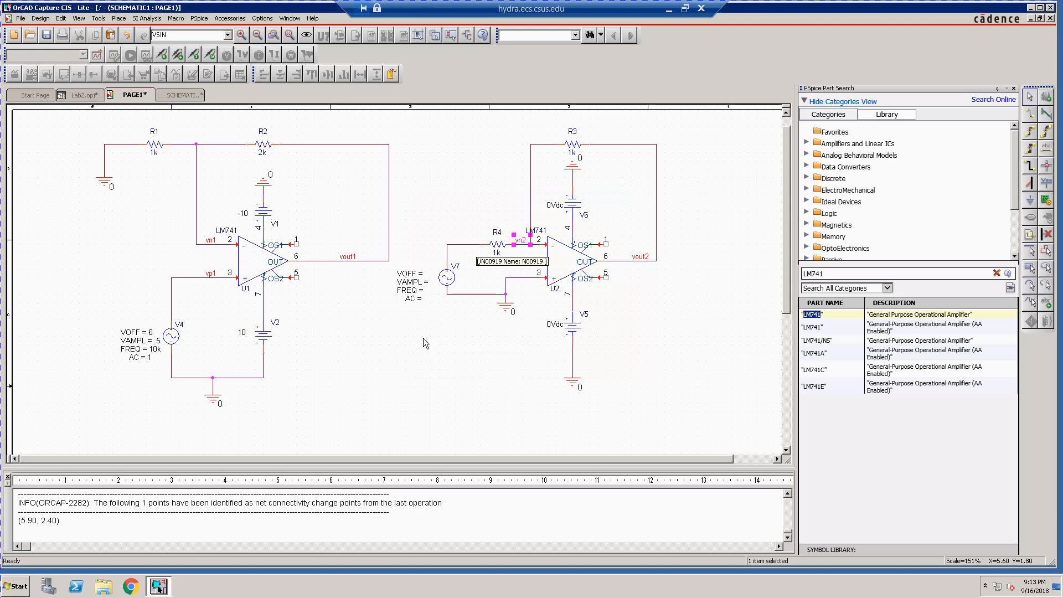
left_click(407, 364)
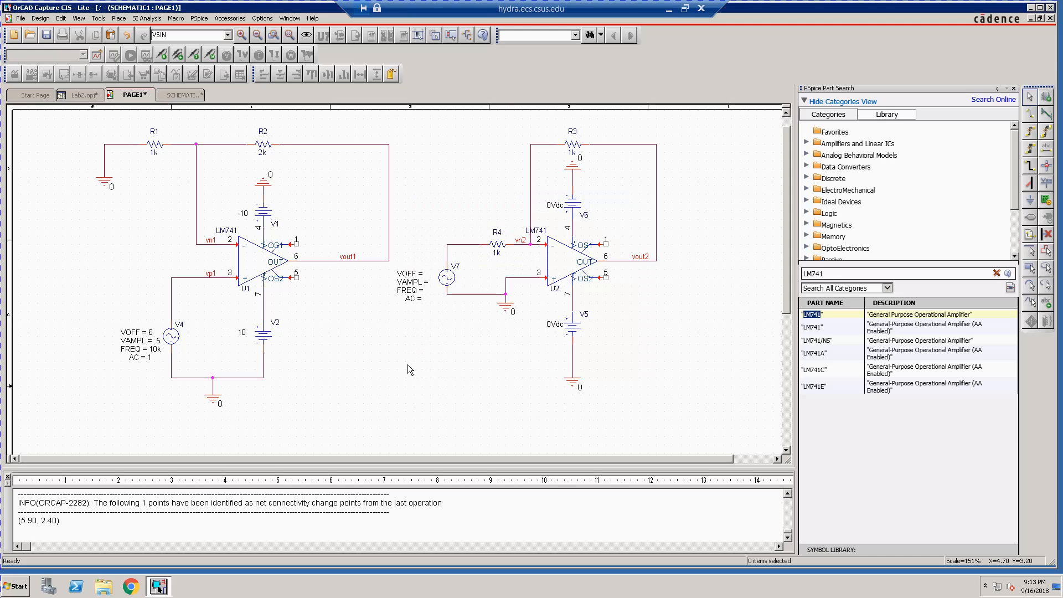
Place the net alias vp2 on the wire at non-inverting input pin 3 of U2.
type("n2")
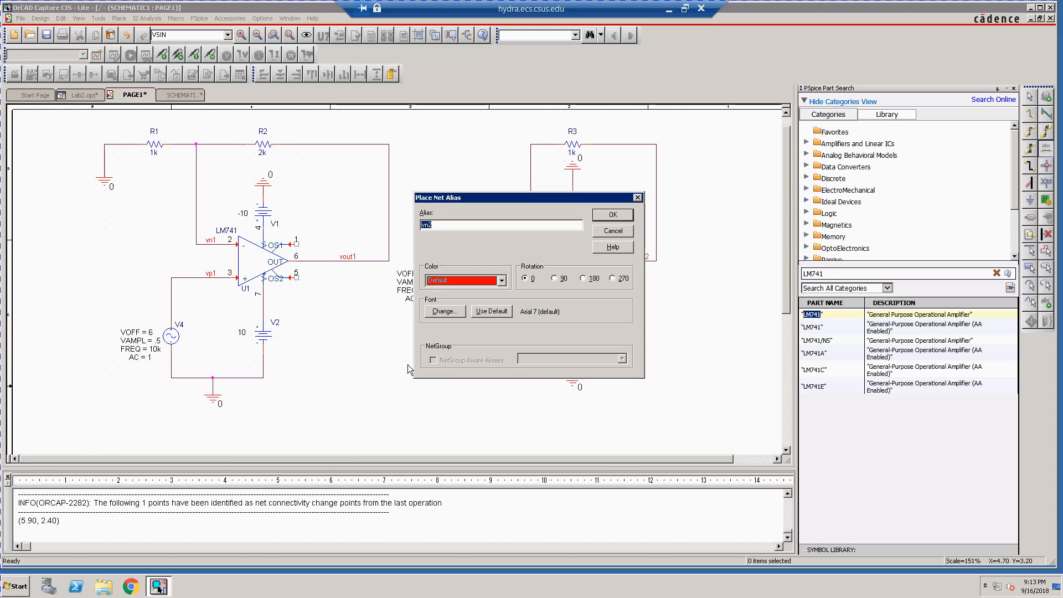
type("vp2")
left_click(613, 215)
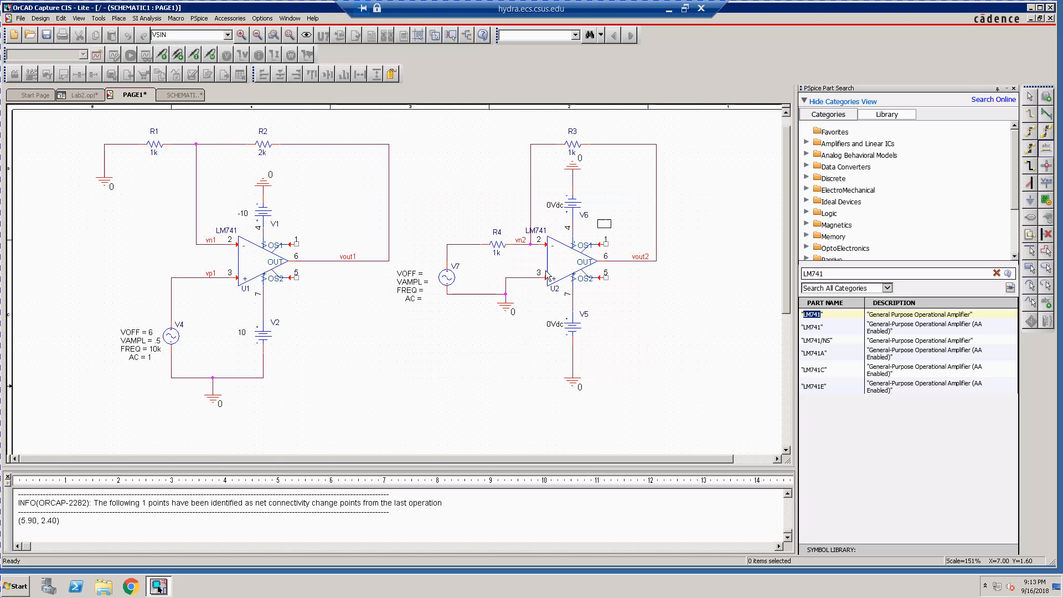
left_click(520, 277)
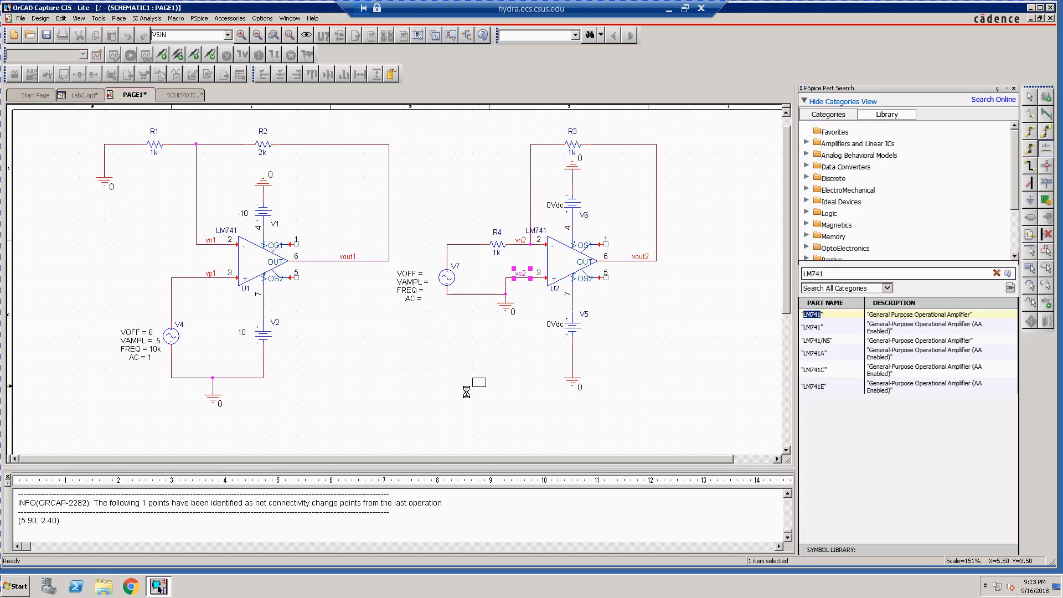
key("Escape")
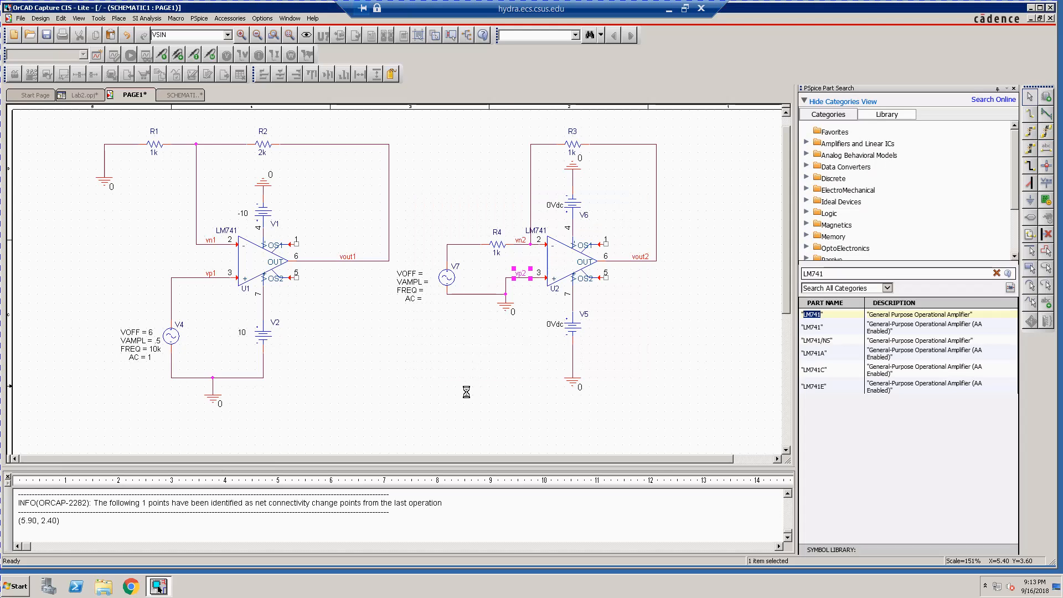
Delete the vp2 net alias from the grounded input wire of U2.
left_click(531, 296)
left_click(521, 276)
key("Delete")
Place the net alias vs2 on the wire between sine source V7 and R4.
key("n")
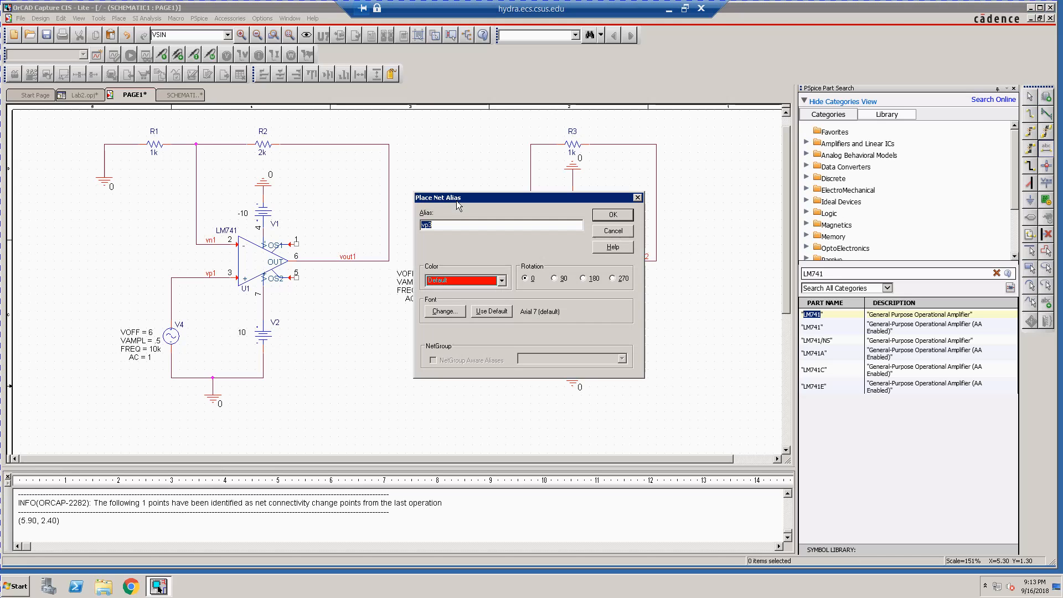
type("vs2")
left_click(613, 215)
left_click(459, 242)
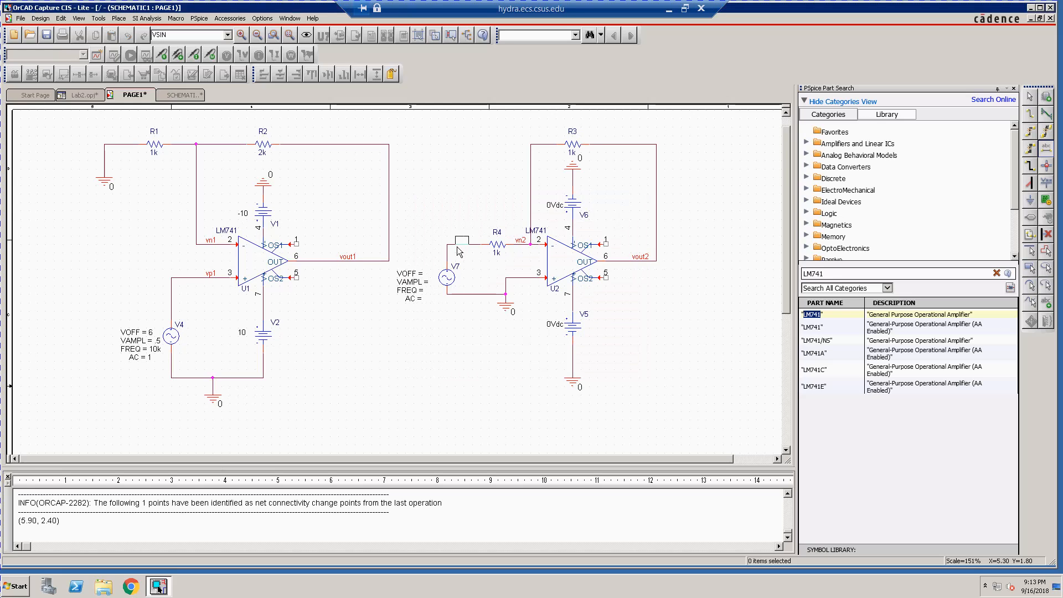
key("Escape")
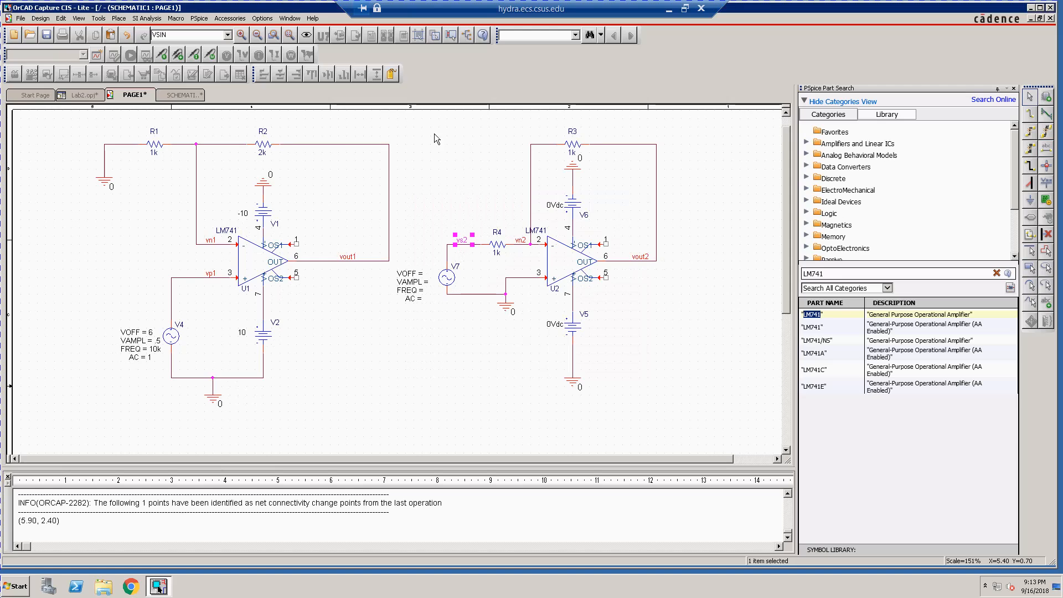
left_click(439, 184)
Set the DC value of the lower supply V5 to 10.
double_click(553, 327)
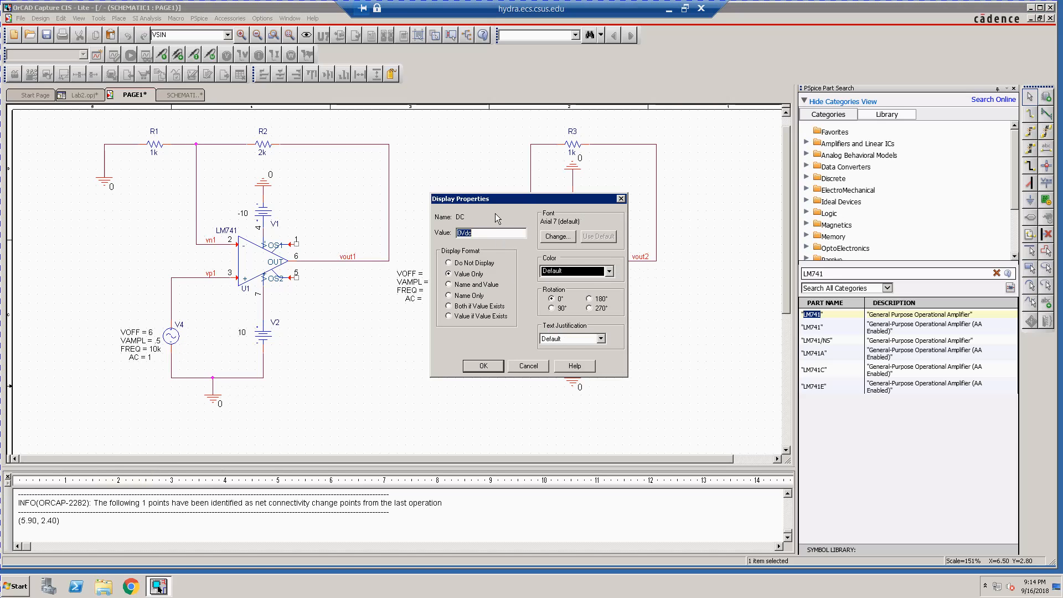
type("10")
key("Return")
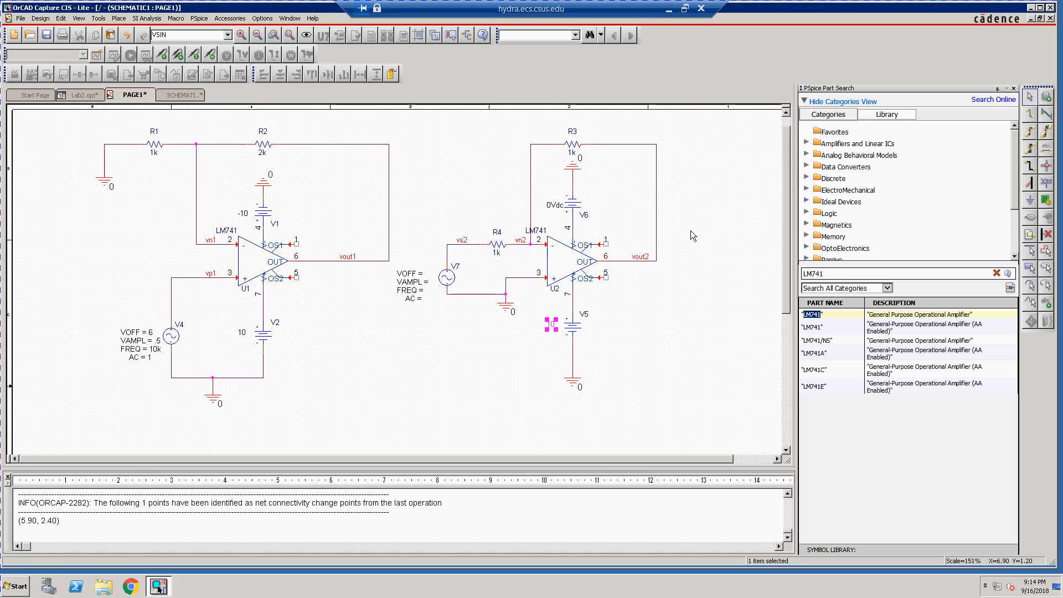
left_click(585, 338)
key("super")
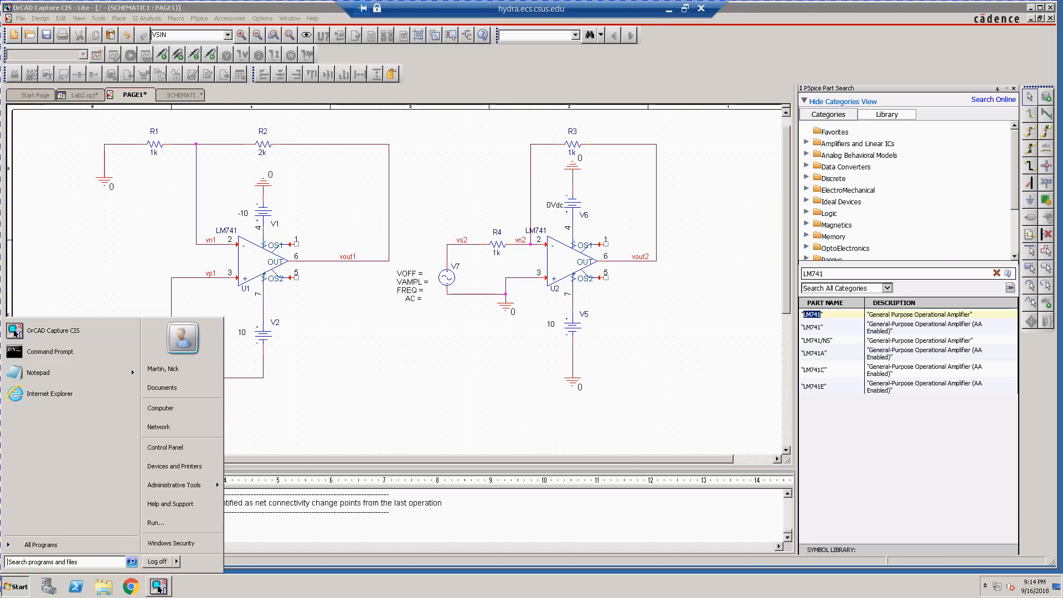
left_click(14, 587)
left_click(375, 373)
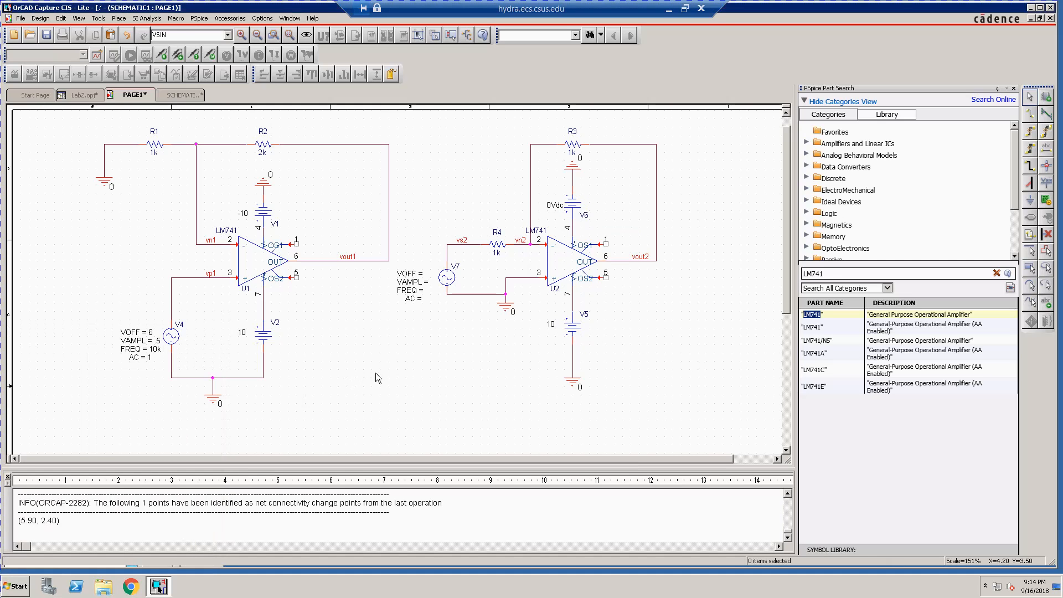
Set the DC value of the upper supply V6 to -10.
left_click(556, 209)
double_click(556, 206)
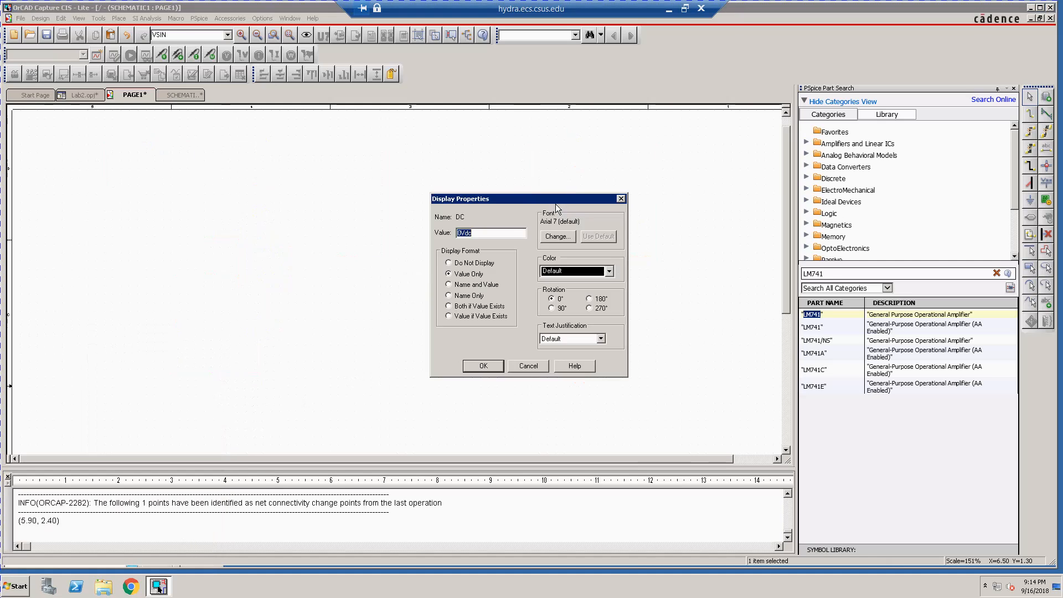
key("BackSpace")
type("-10")
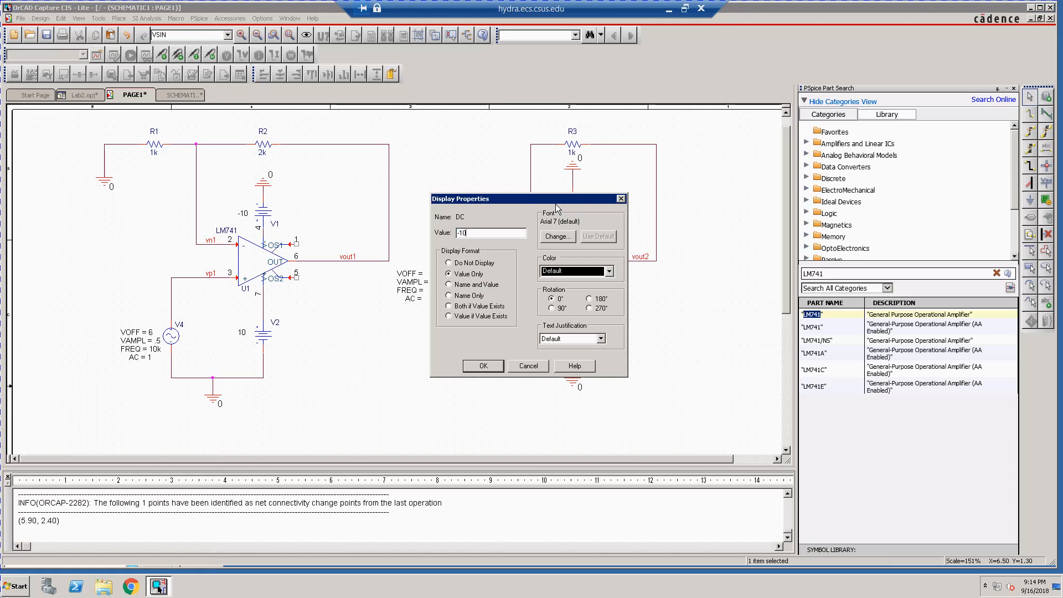
key("Return")
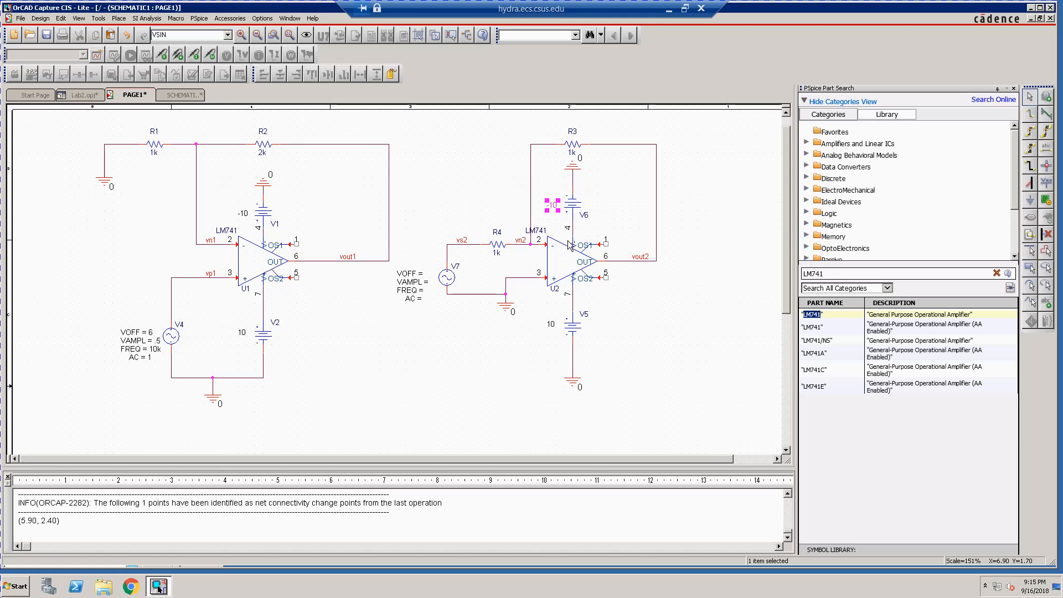
left_click(482, 331)
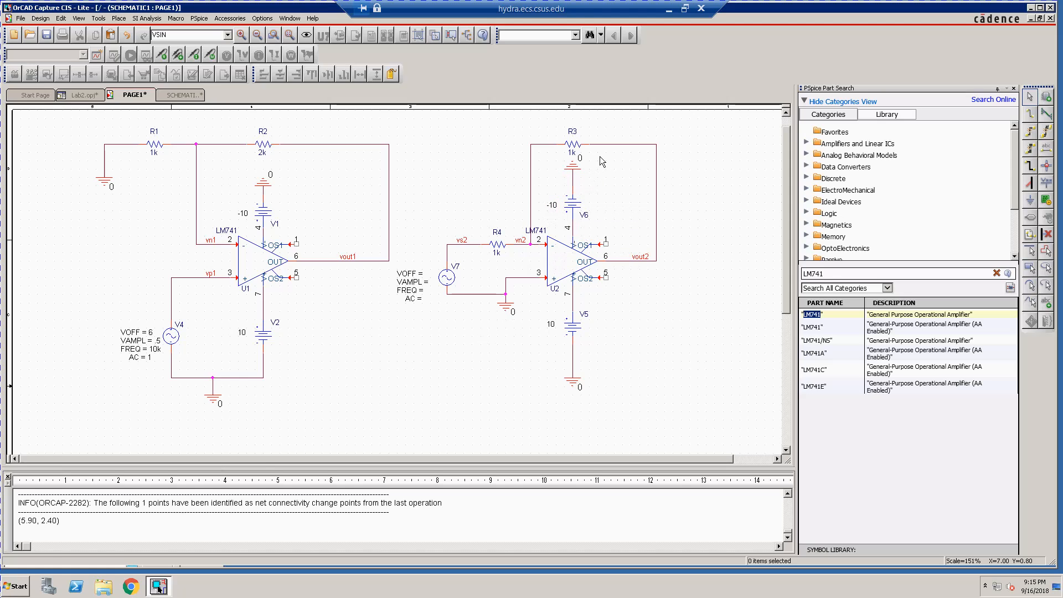
Set the resistance of feedback resistor R3 to 2k.
left_click(571, 157)
double_click(572, 158)
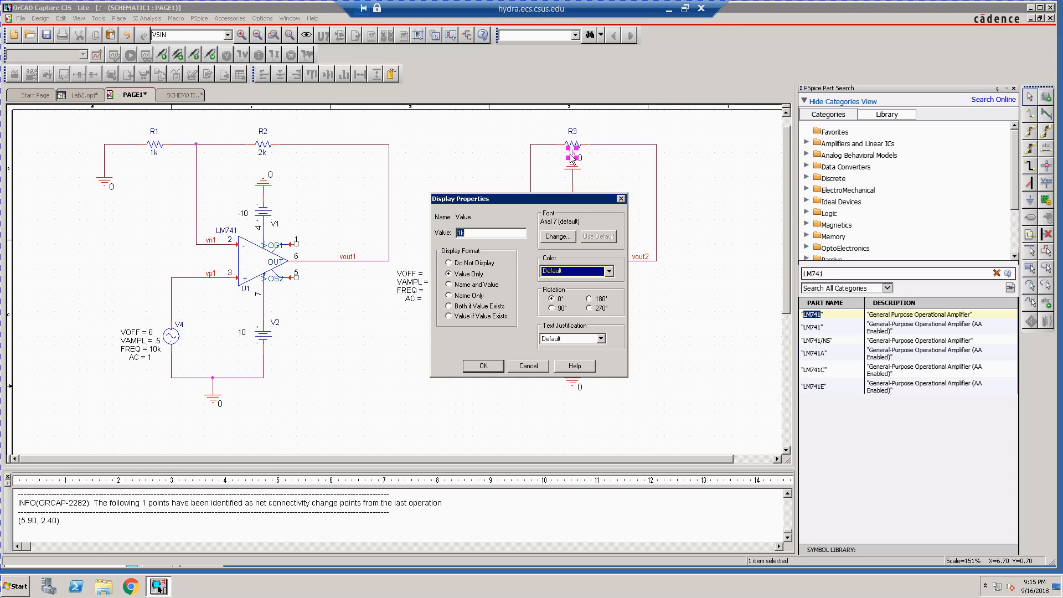
type("2k")
key("Return")
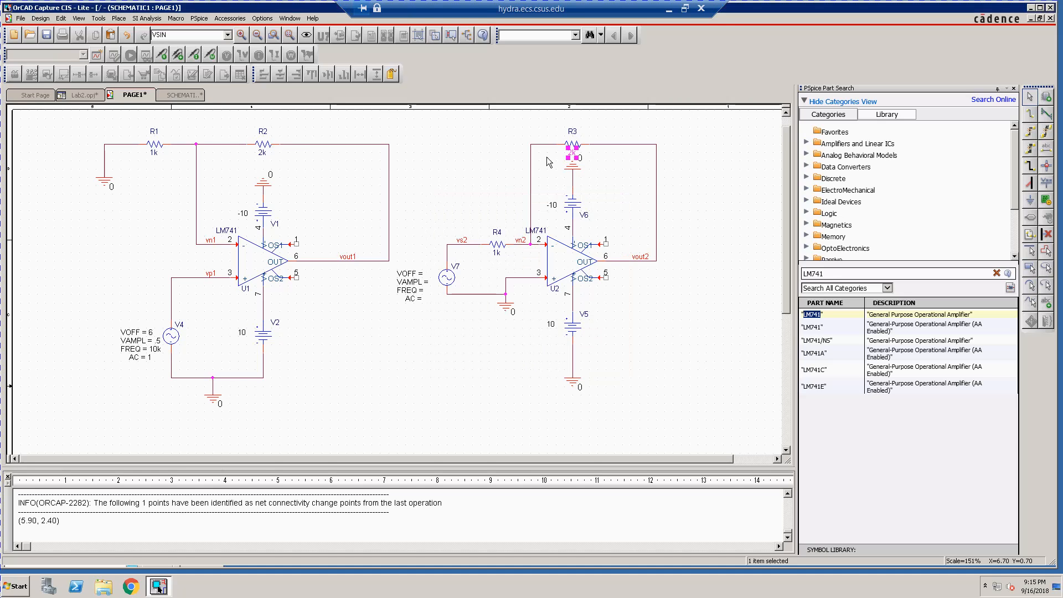
left_click(464, 193)
left_click(497, 235)
double_click(497, 232)
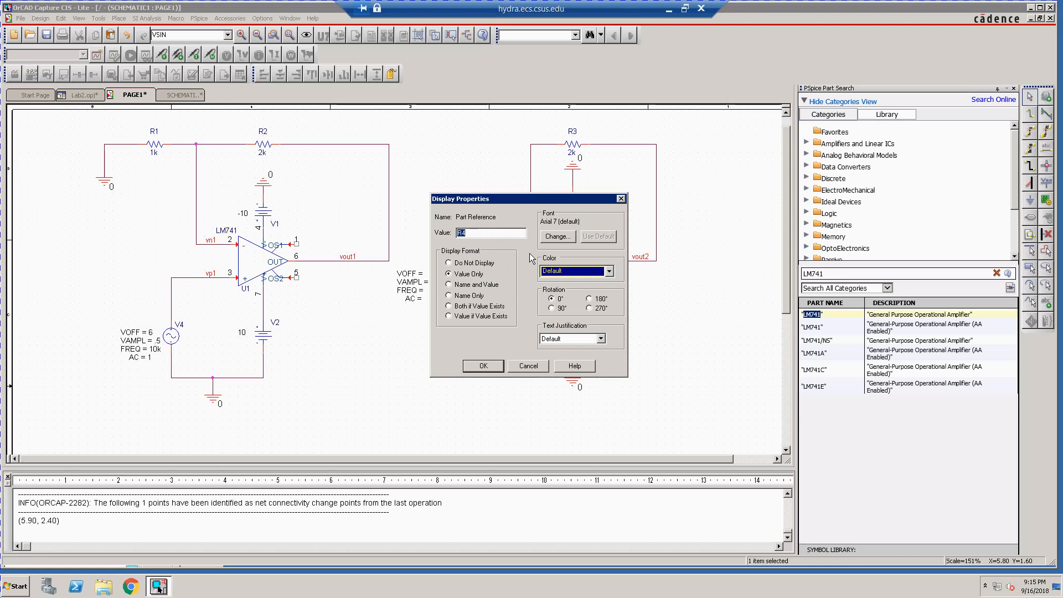
left_click(528, 368)
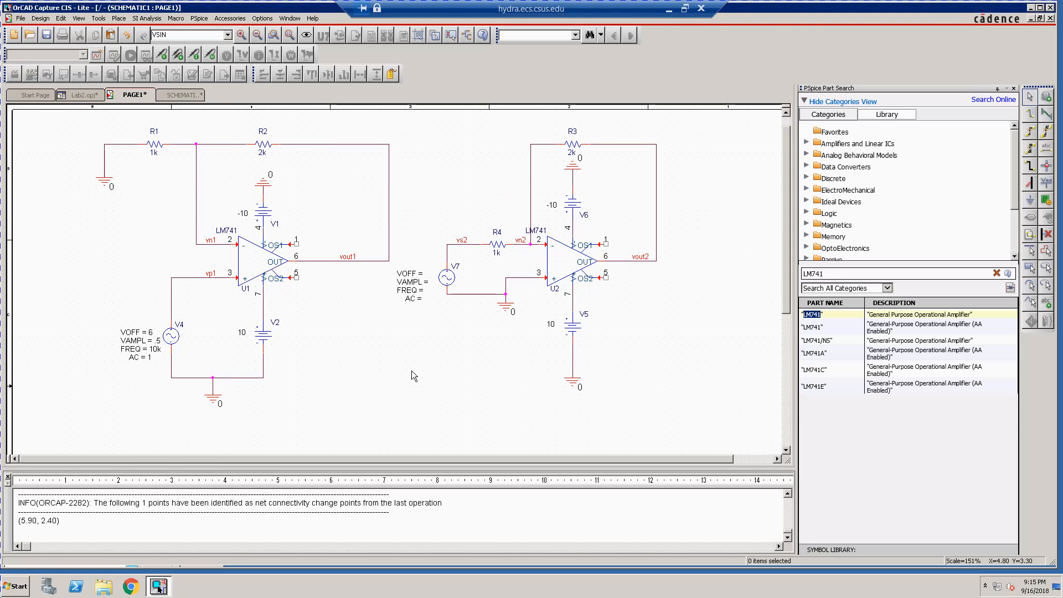
Move the VOFF label of sine source V7 slightly farther from the symbol and set its offset to 6.
left_click(409, 275)
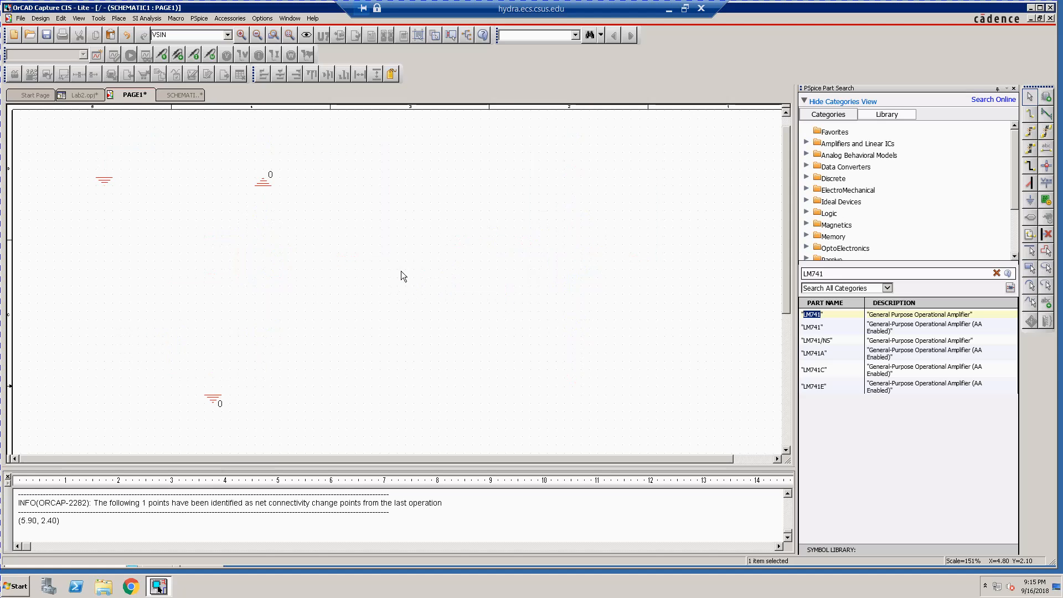
double_click(403, 275)
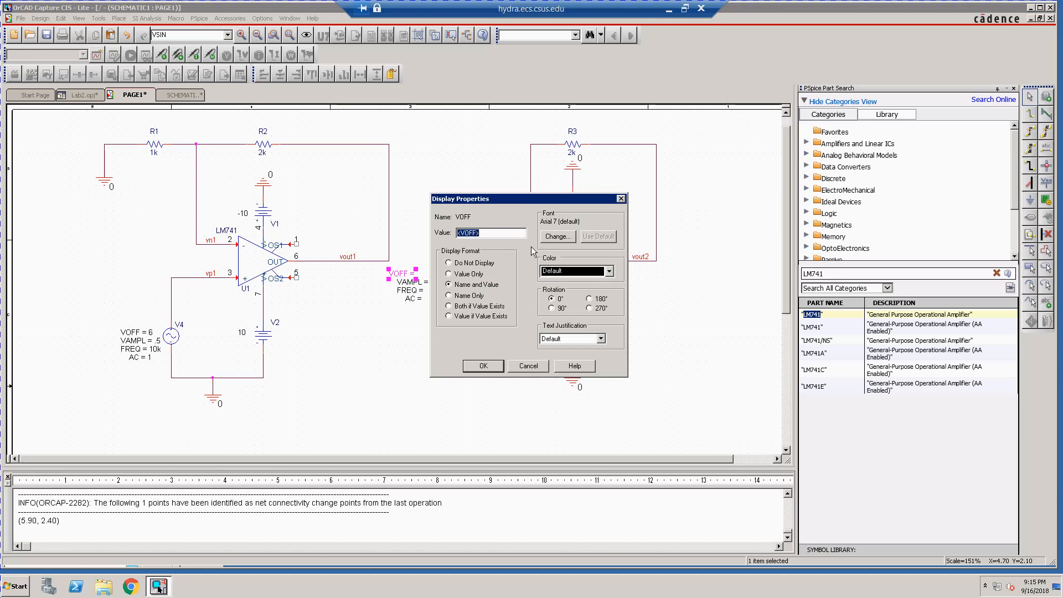
type("6")
key("Return")
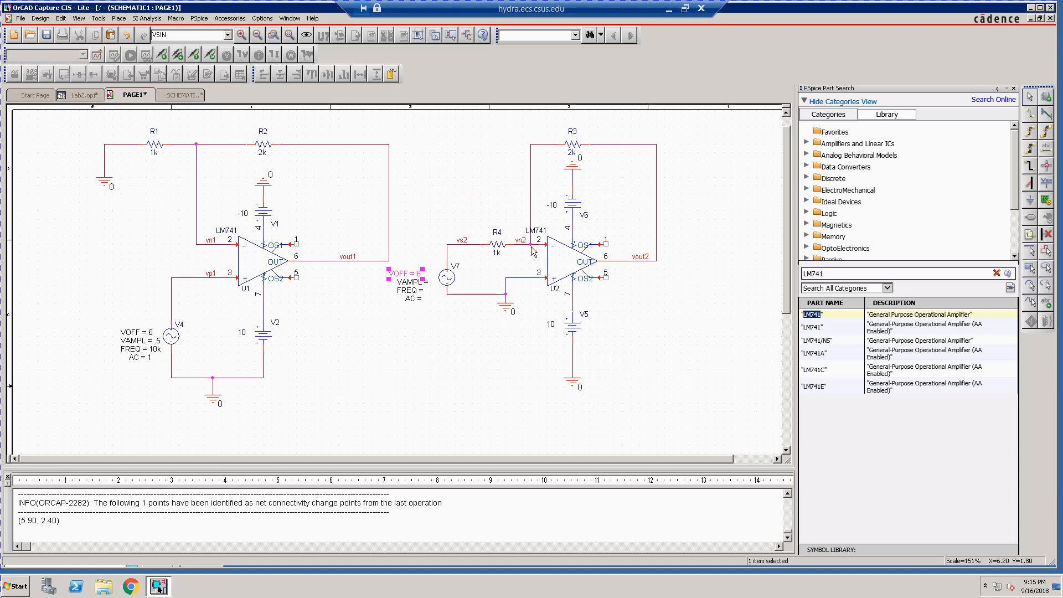
Set the amplitude VAMPL of sine source V7 to .5 and its frequency FREQ to 10k.
double_click(423, 283)
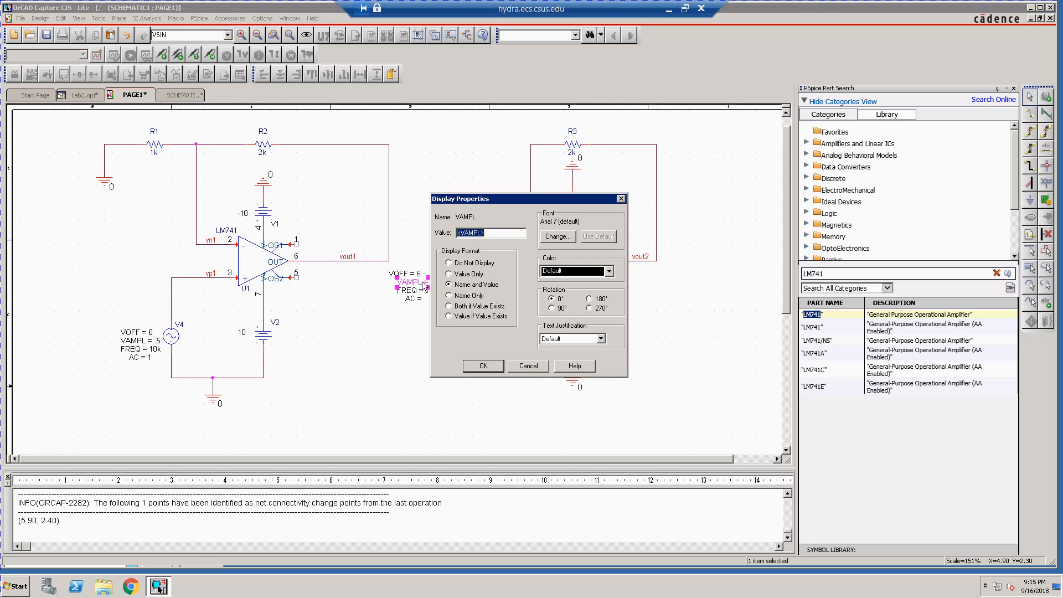
type(".5")
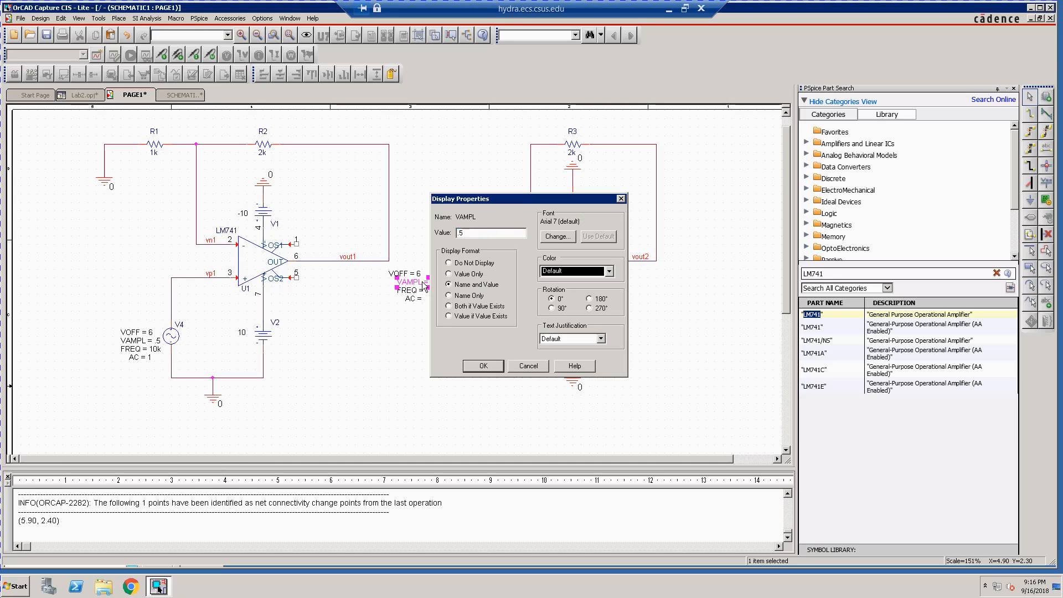
key("Return")
left_click(404, 322)
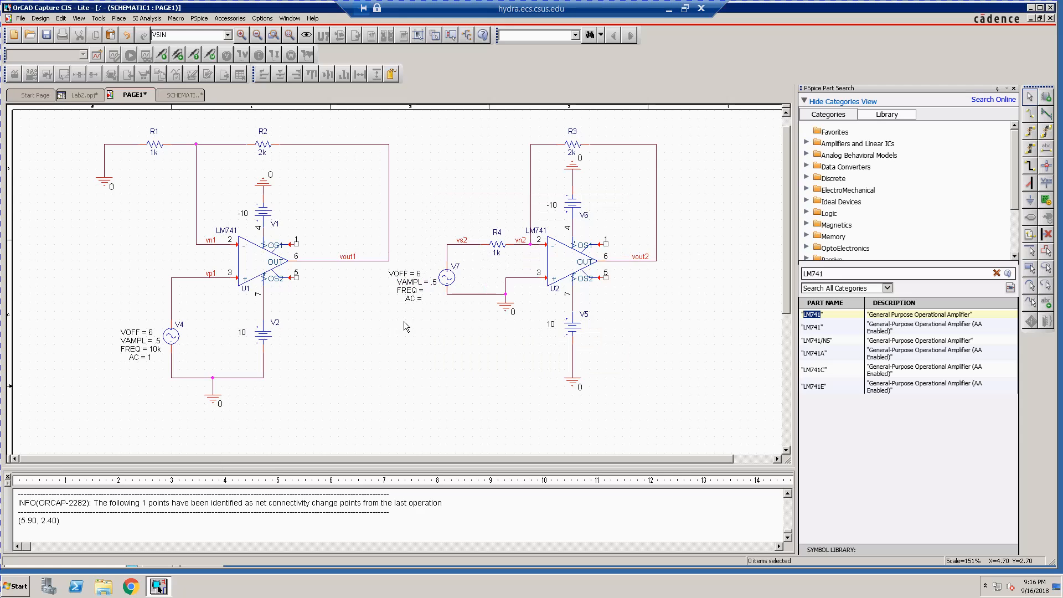
left_click(414, 292)
double_click(414, 292)
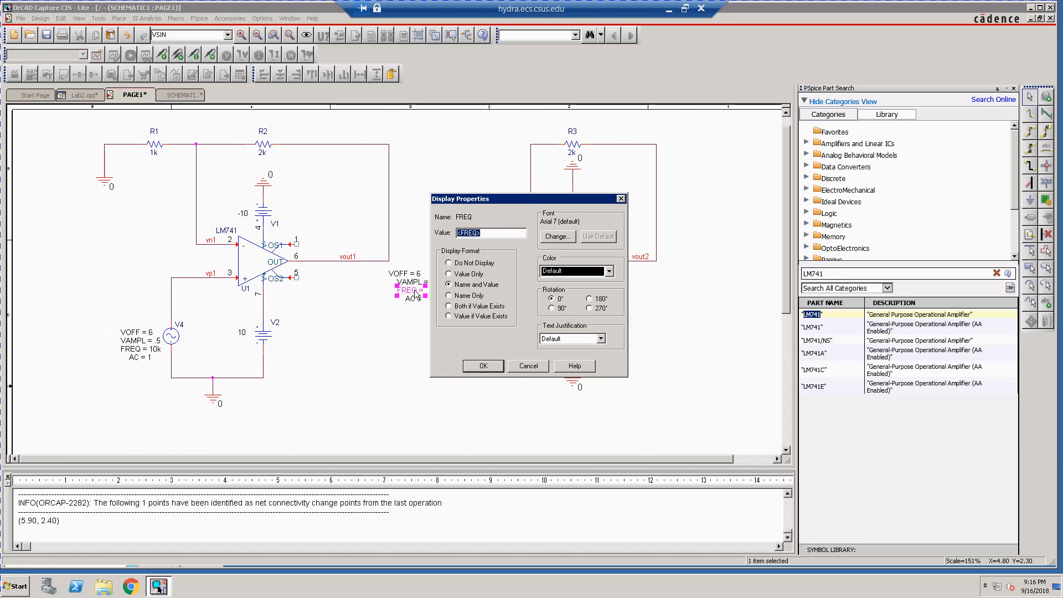
type("10k")
key("Return")
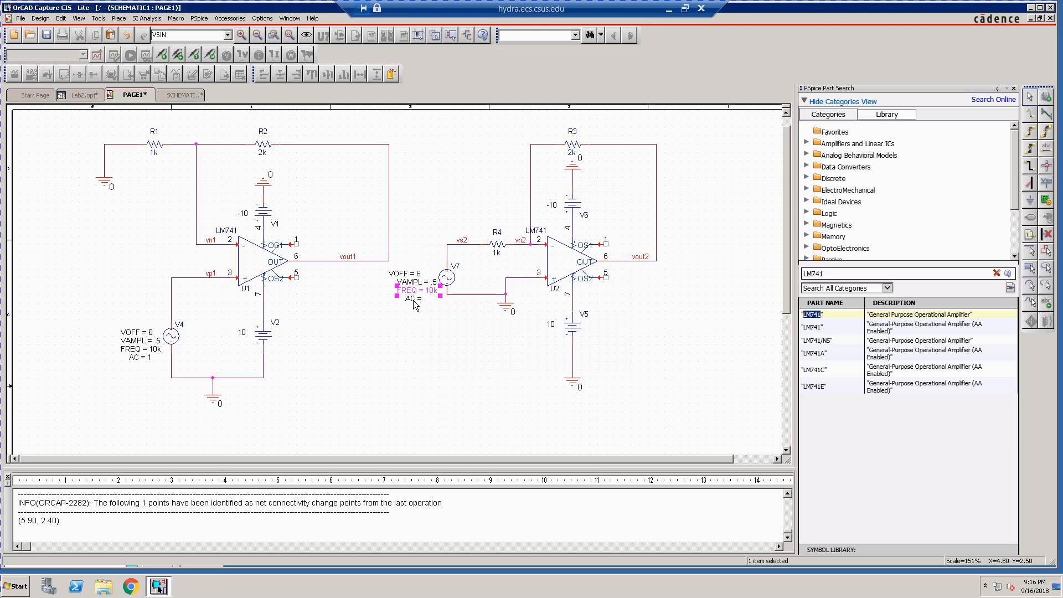
Set the AC value of sine source V7 to 1 and clear the selection.
double_click(414, 299)
type("1")
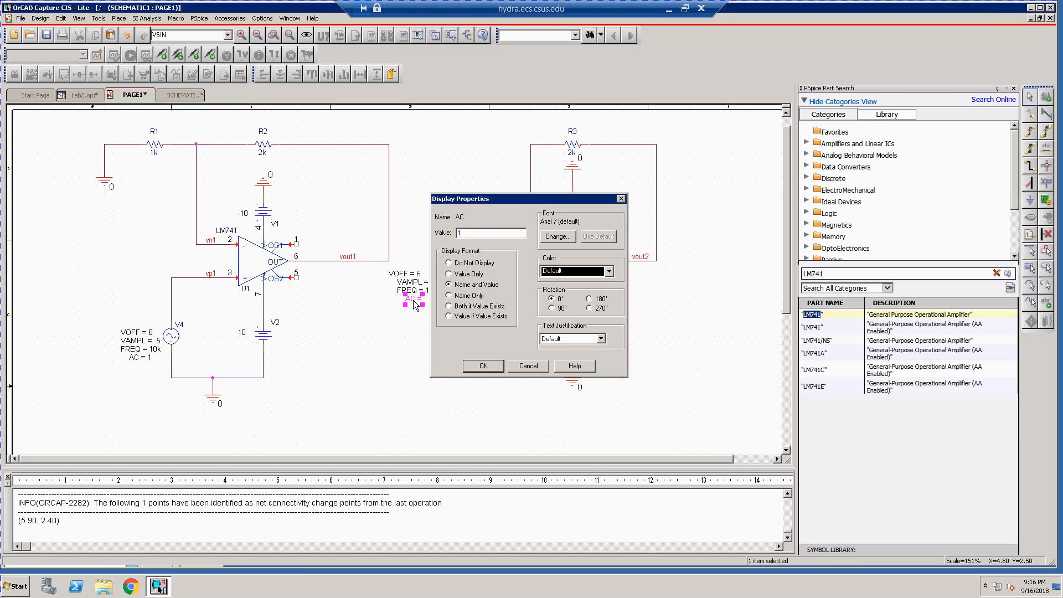
key("Return")
left_click(415, 357)
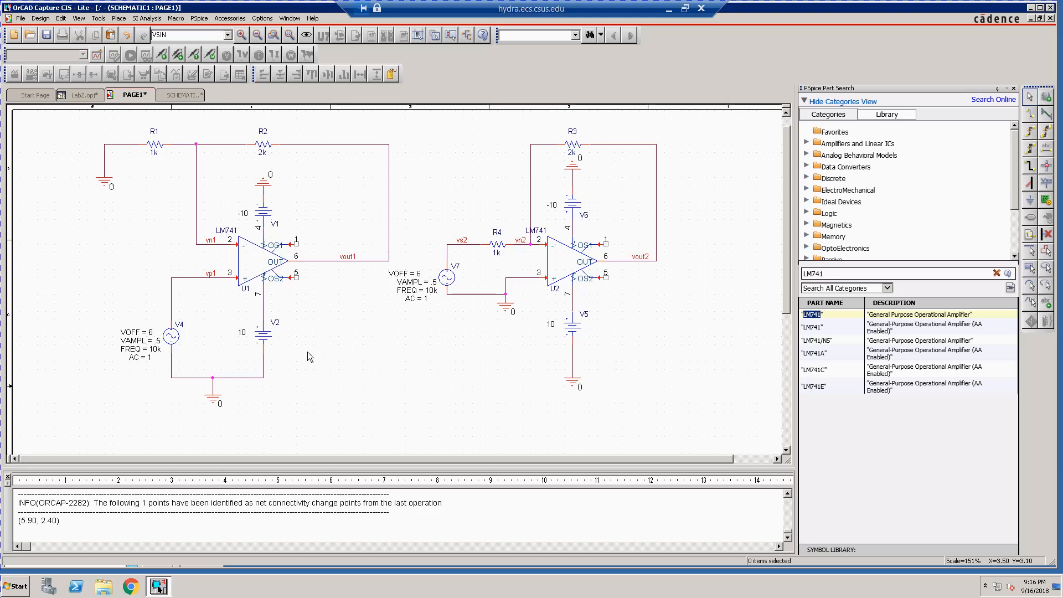
Save the schematic and minimize the remote desktop session to return to the local Chrome course page.
left_click(47, 35)
left_click(669, 9)
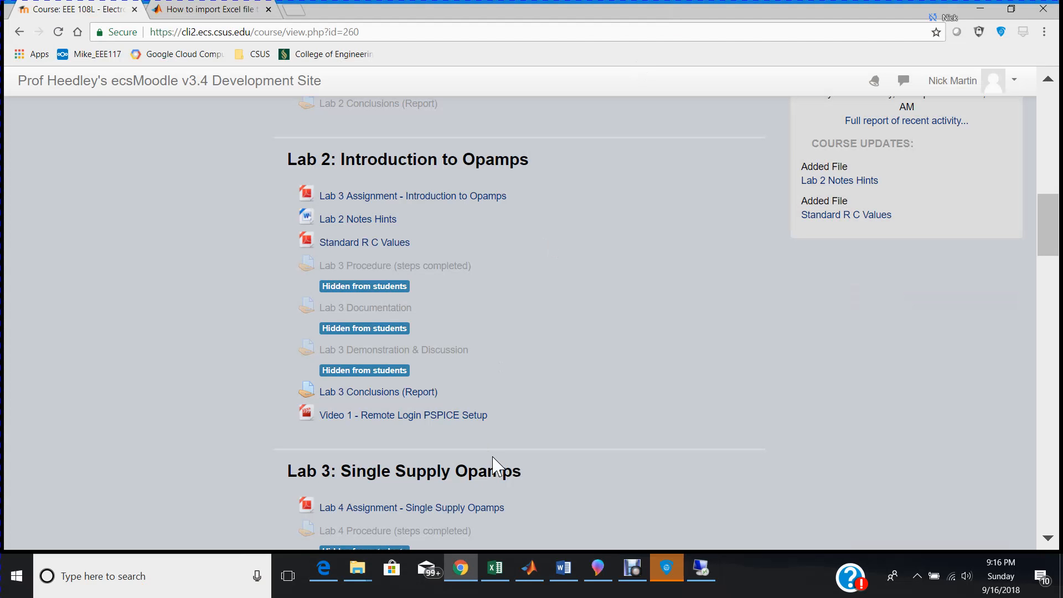